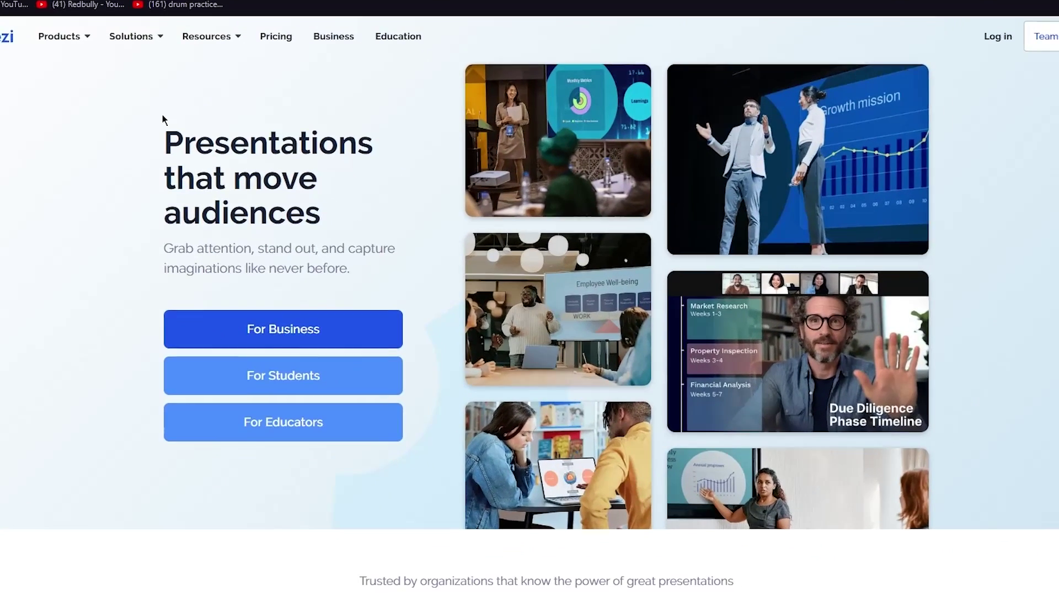
Clear the accidental text selection on the Prezi homepage.
drag(231, 113, 493, 250)
click(341, 201)
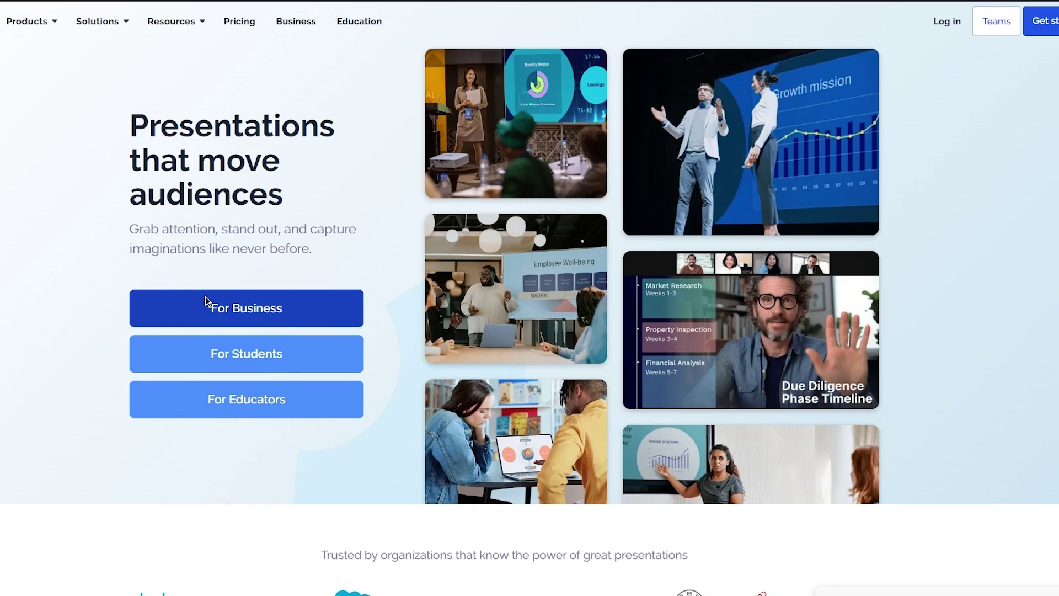
Open Prezi for Business and fill in first name, last name, email and password.
click(246, 320)
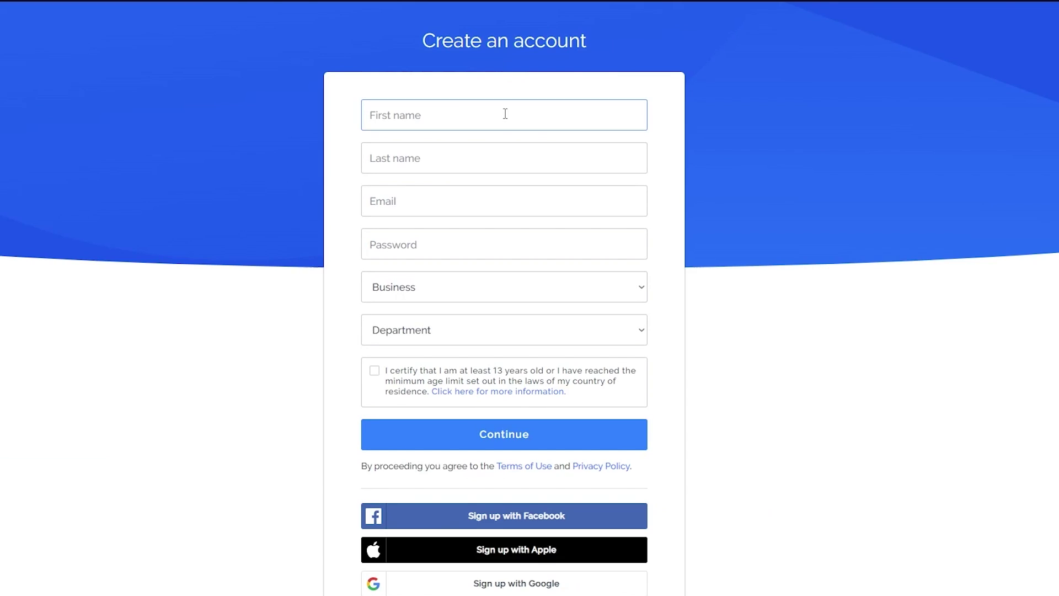
click(504, 113)
click(538, 158)
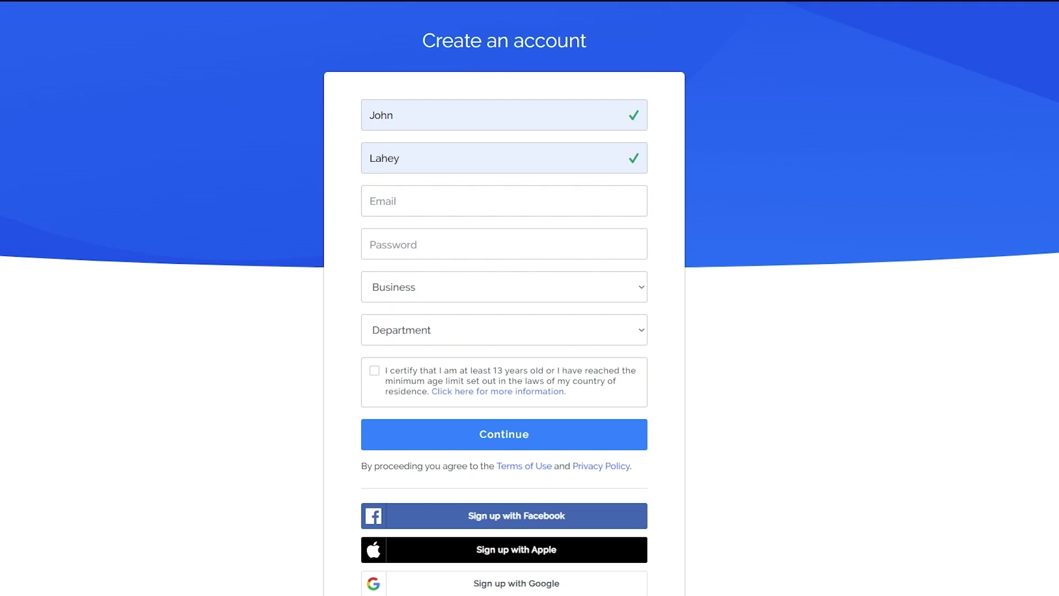
click(480, 201)
right_click(481, 204)
click(532, 308)
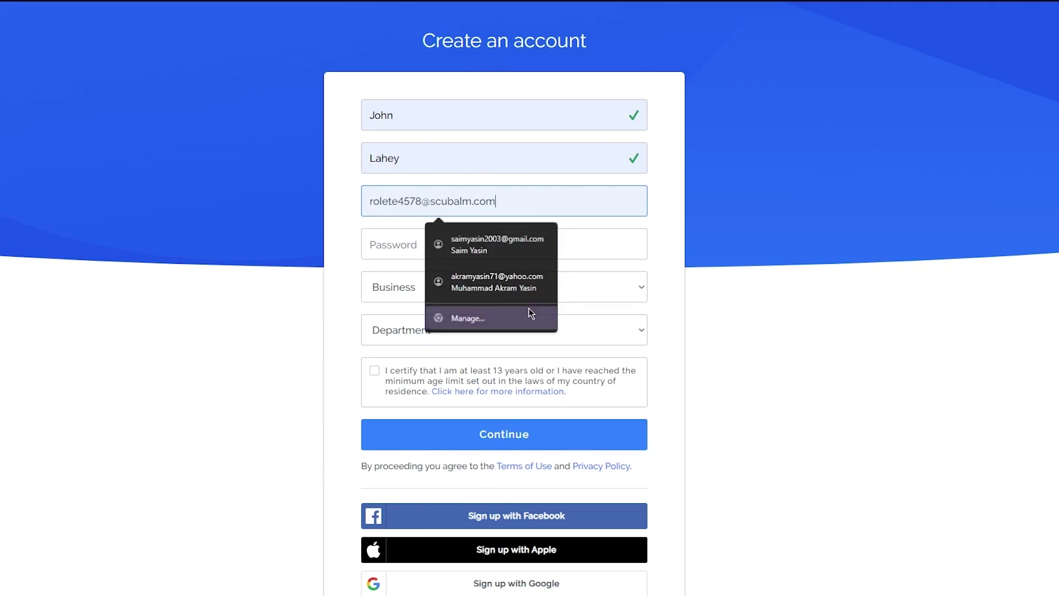
click(367, 230)
text(a)
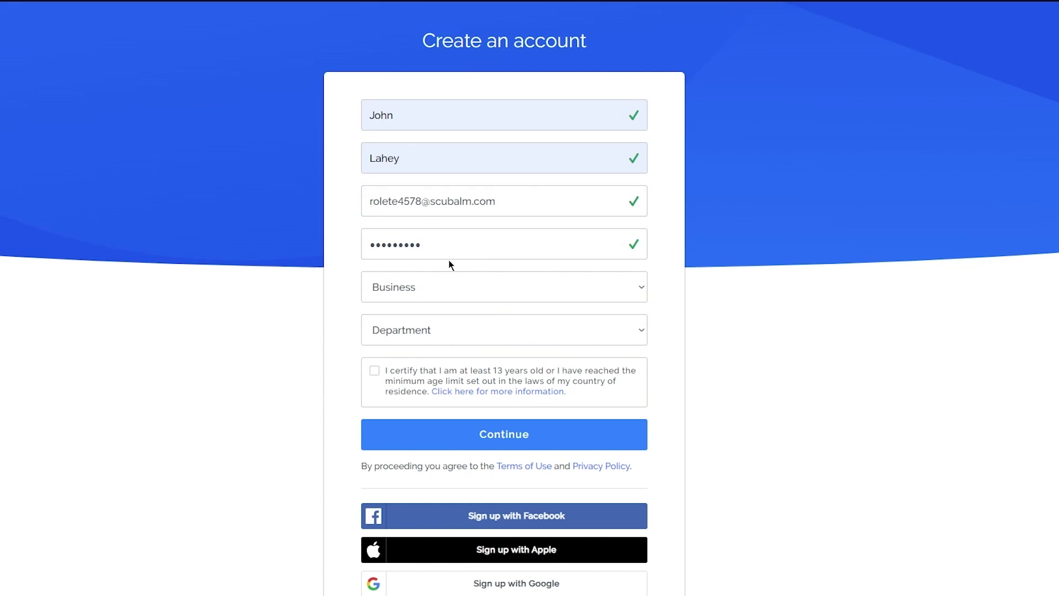
Keep Business as occupation, choose Engineering department, certify age, and submit the form.
click(461, 291)
click(490, 291)
click(466, 335)
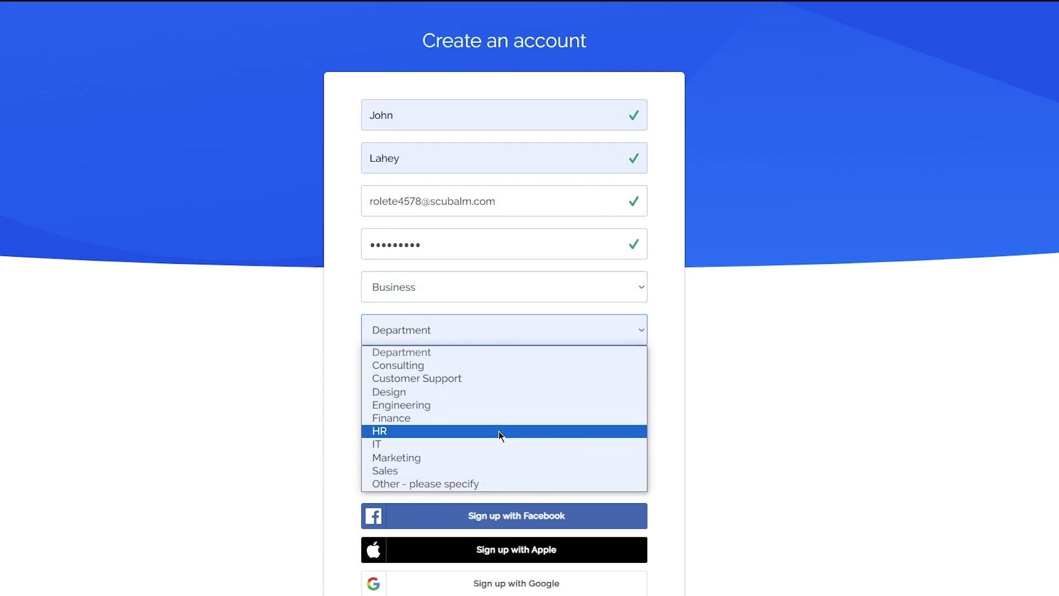
click(399, 408)
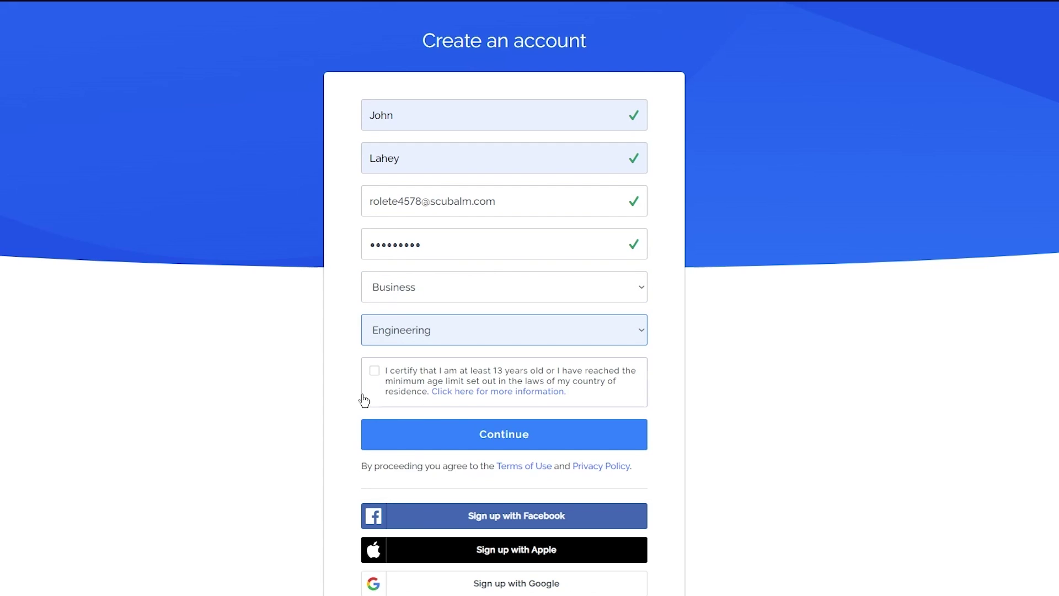
click(374, 375)
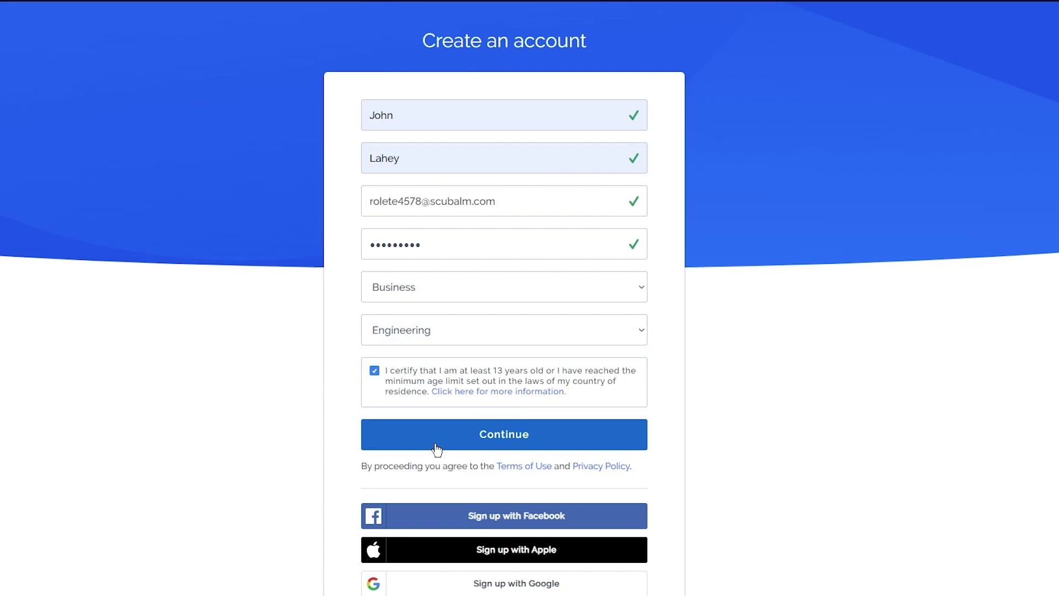
click(436, 445)
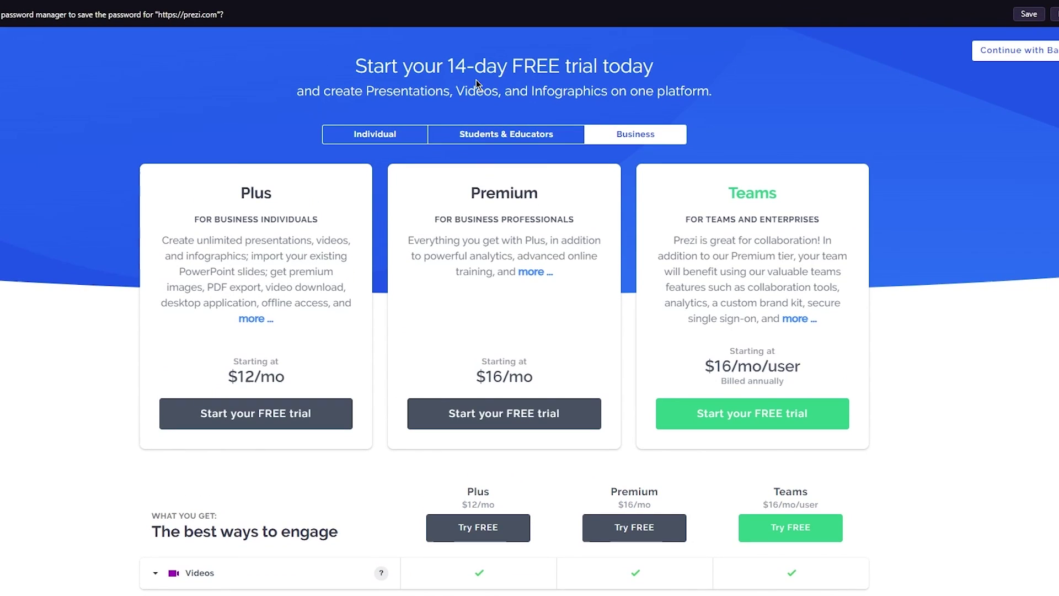
Switch to Individual plans, continue with Basic, and skip inviting teammates.
scroll(462, 272, down, 5)
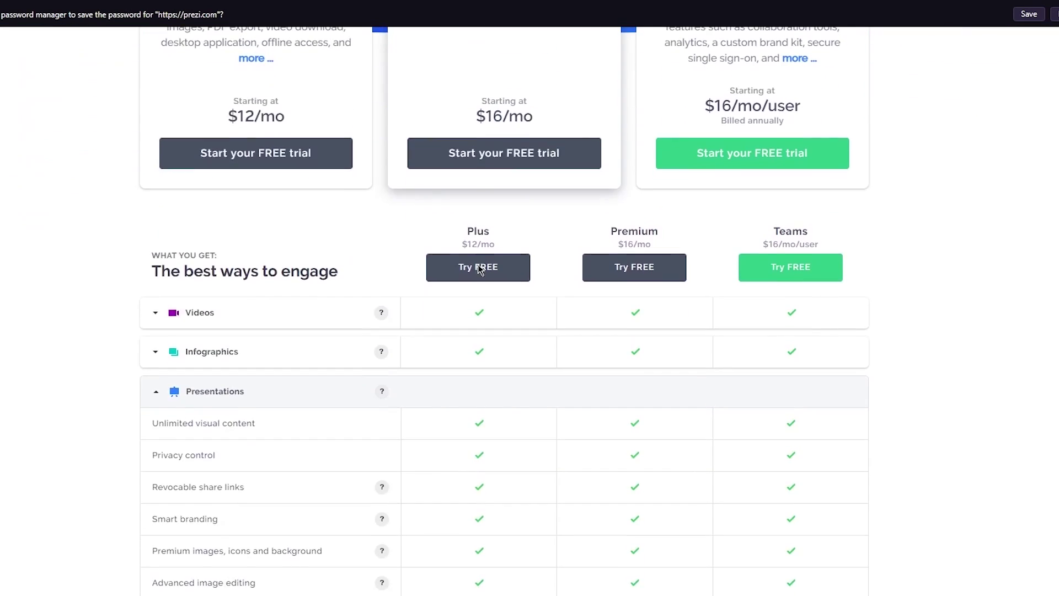
scroll(474, 257, up, 5)
click(375, 134)
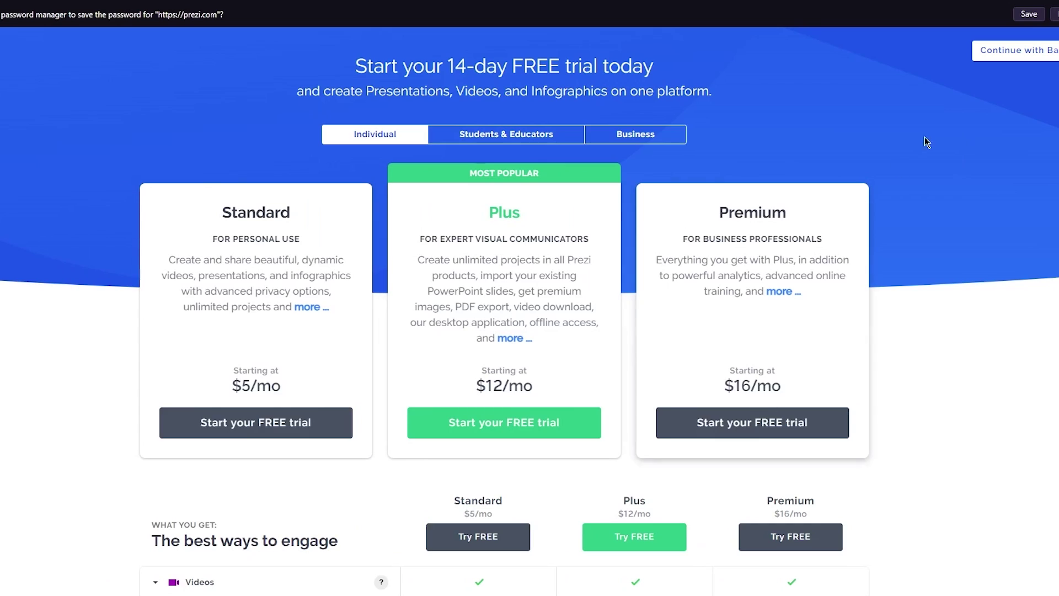
click(1005, 53)
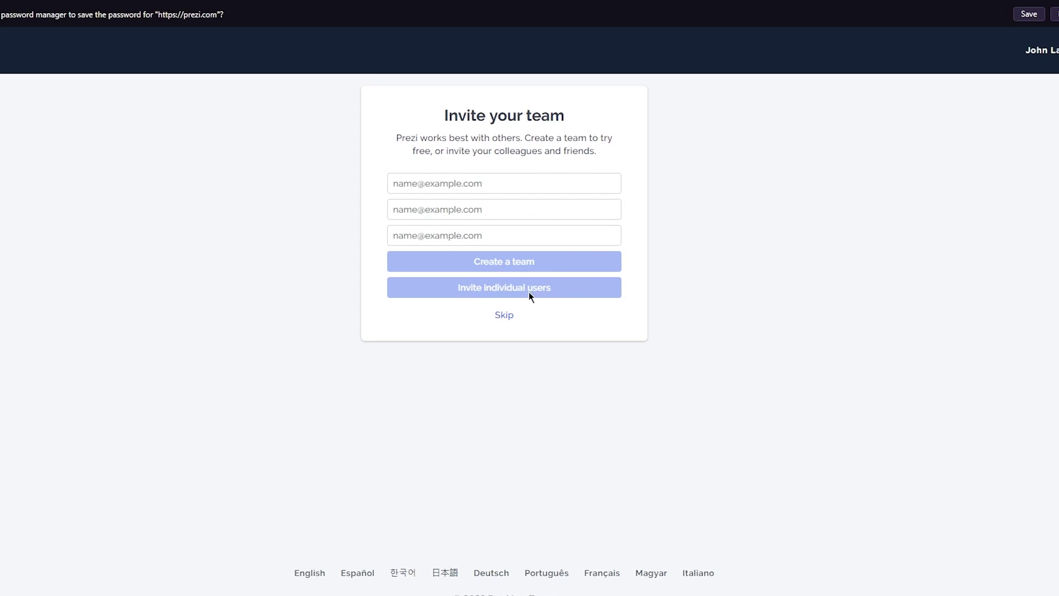
double_click(504, 294)
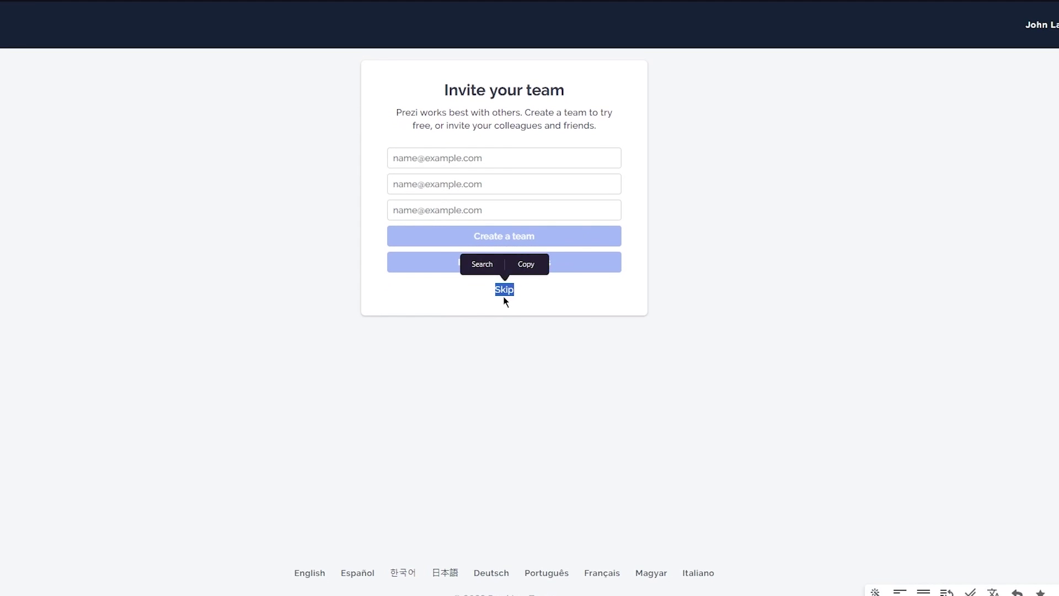
Skip both the Invite your team page and the how-to-start options.
click(502, 292)
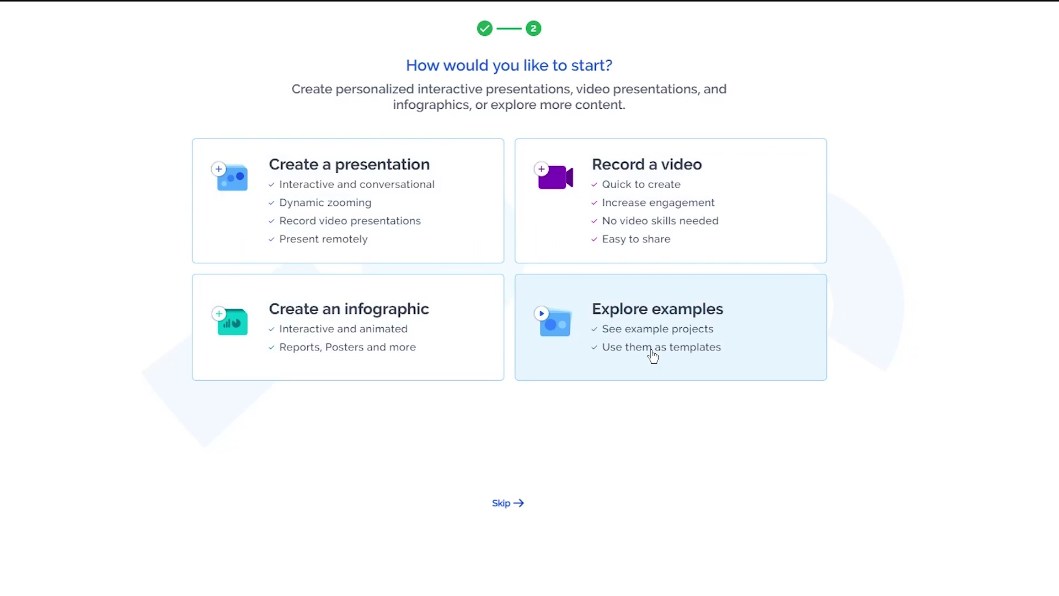
click(516, 504)
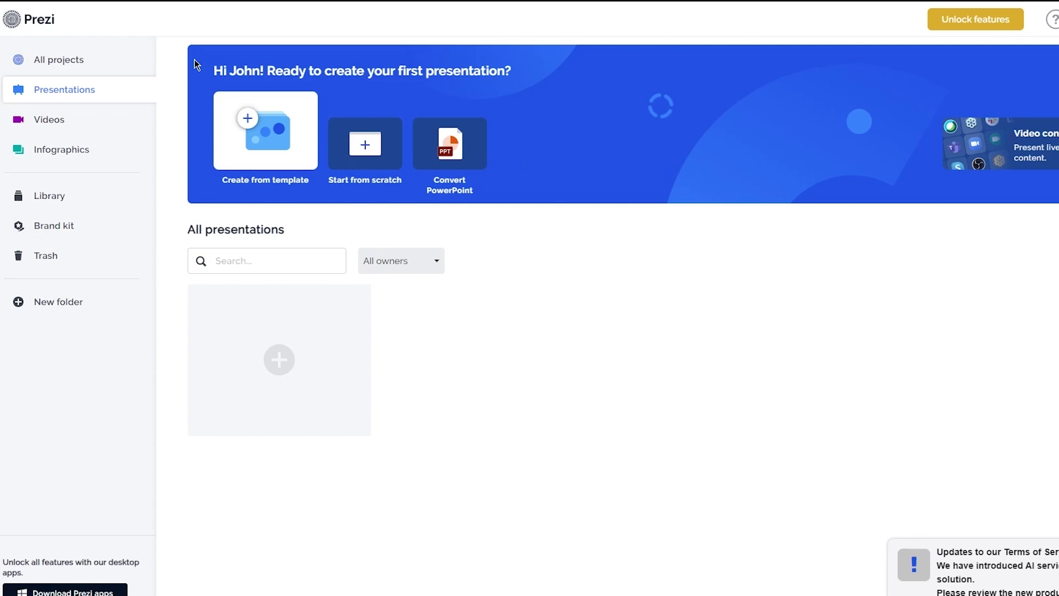
View All projects, then go back to the Presentations list.
click(111, 66)
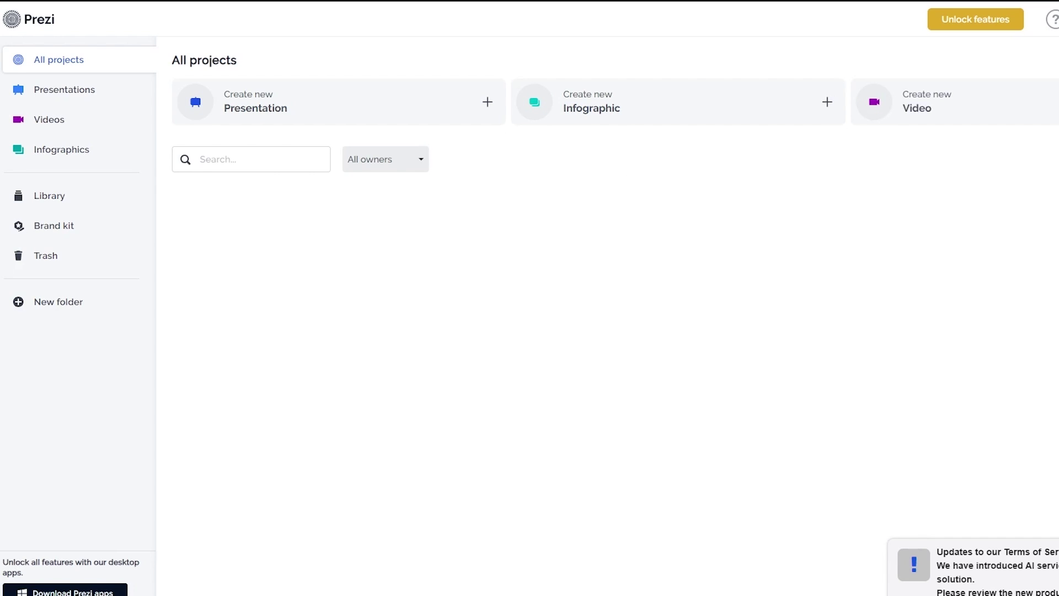
click(77, 92)
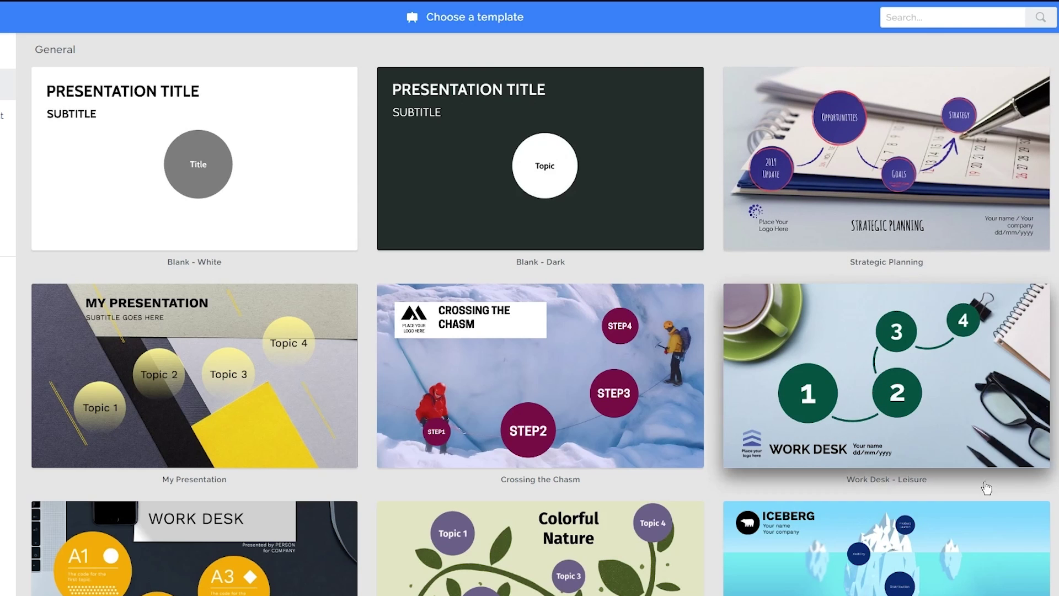
Browse the template gallery and dismiss the image options over Strategic Planning.
scroll(599, 381, down, 3)
scroll(599, 380, down, 4)
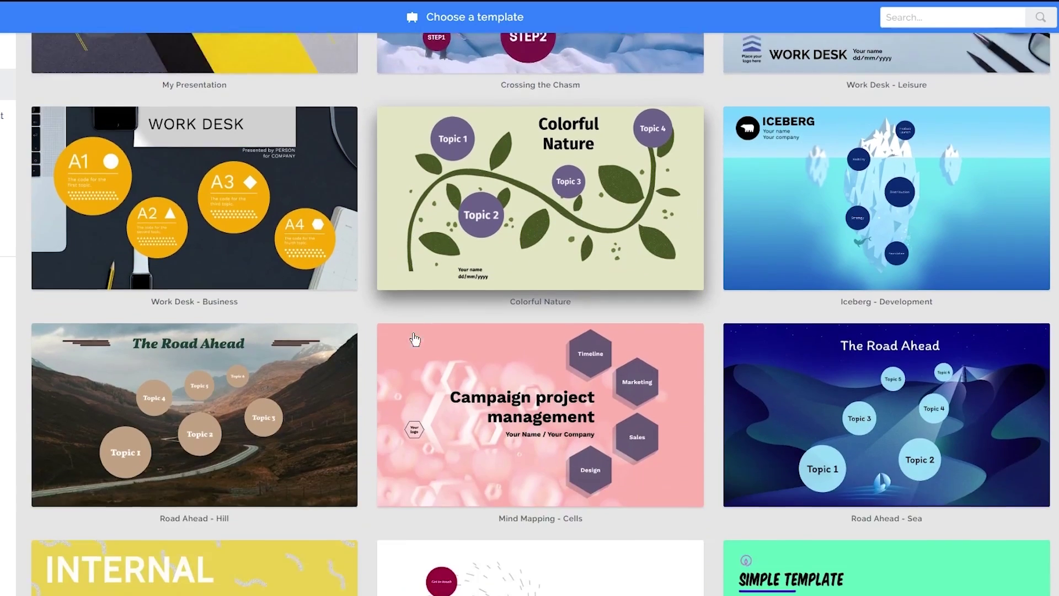
scroll(697, 387, down, 9)
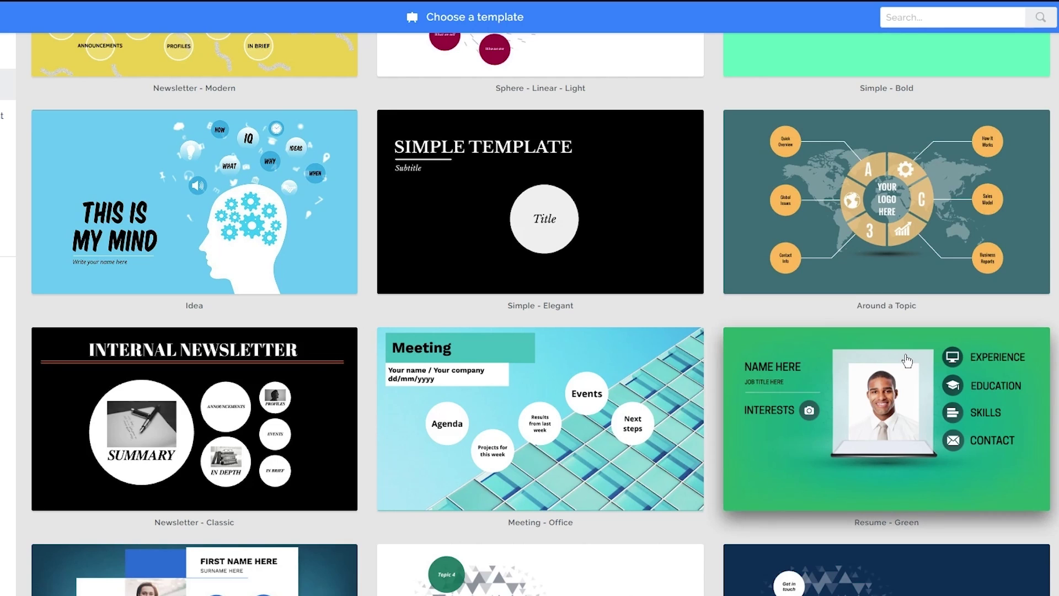
scroll(617, 325, up, 20)
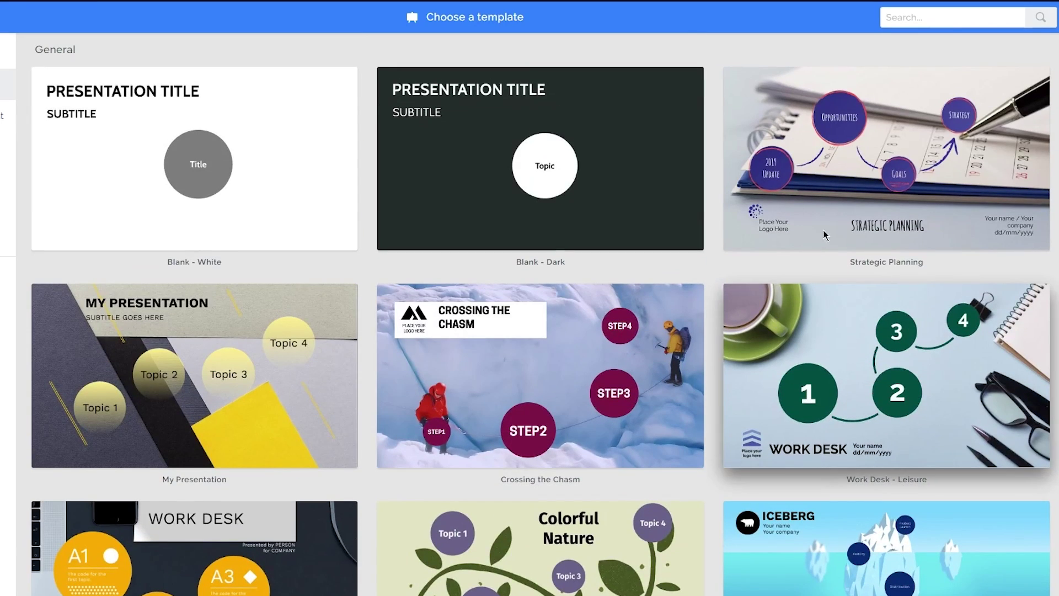
right_click(782, 180)
click(806, 195)
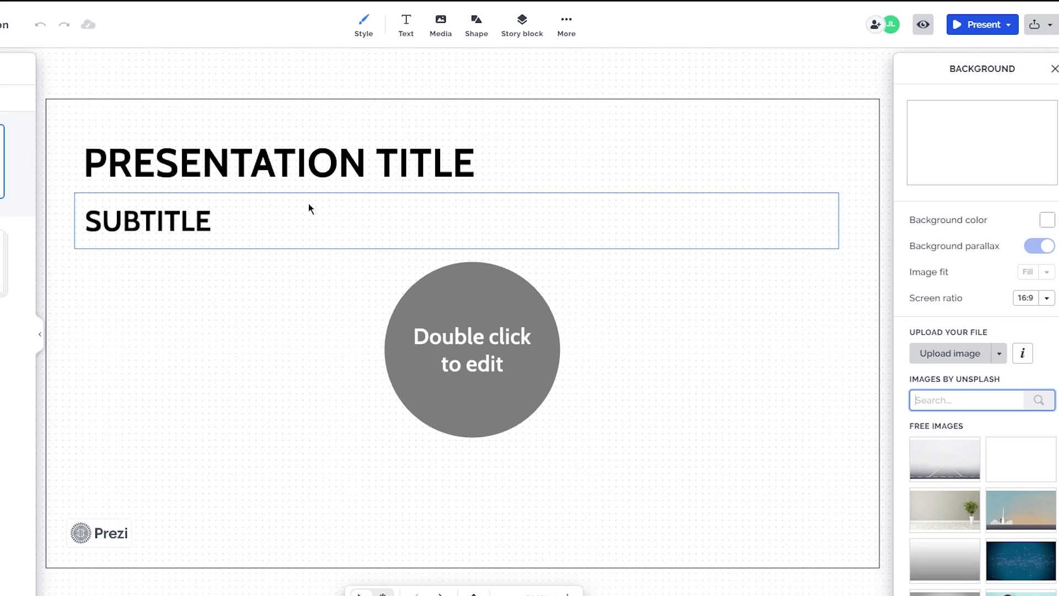
Type 'first slide' as the presentation title.
click(490, 161)
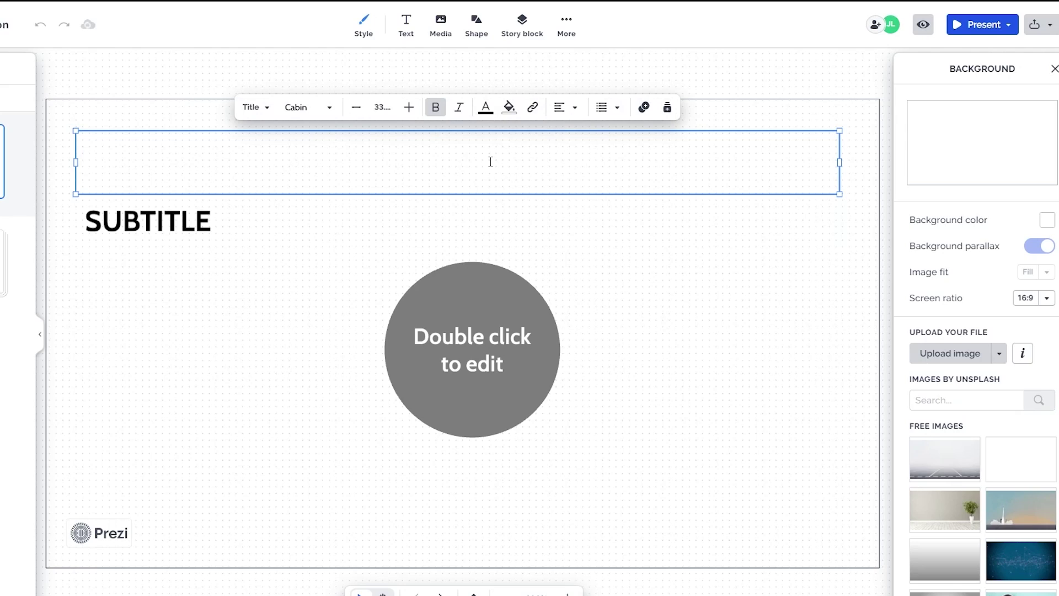
text(first slide)
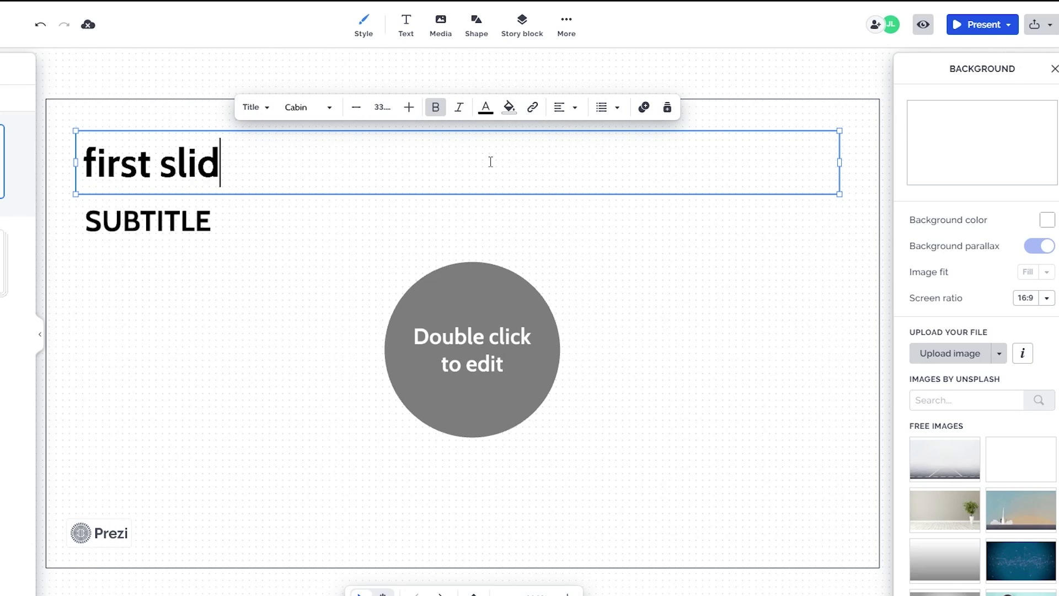
click(292, 273)
Make the 'first slide' title bold, italic and red.
click(362, 159)
click(429, 108)
click(429, 108)
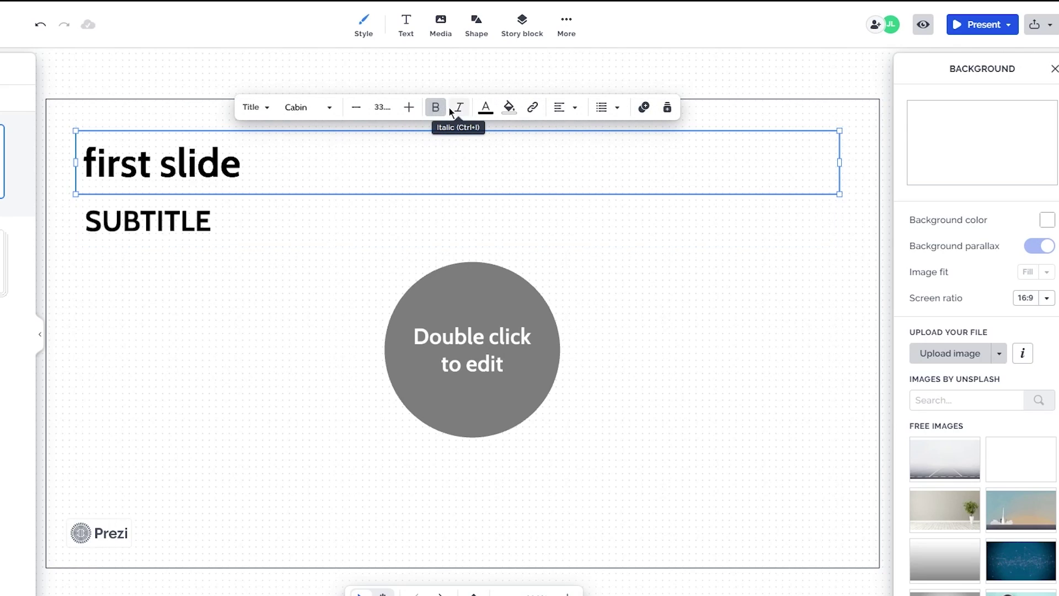
click(450, 108)
click(485, 107)
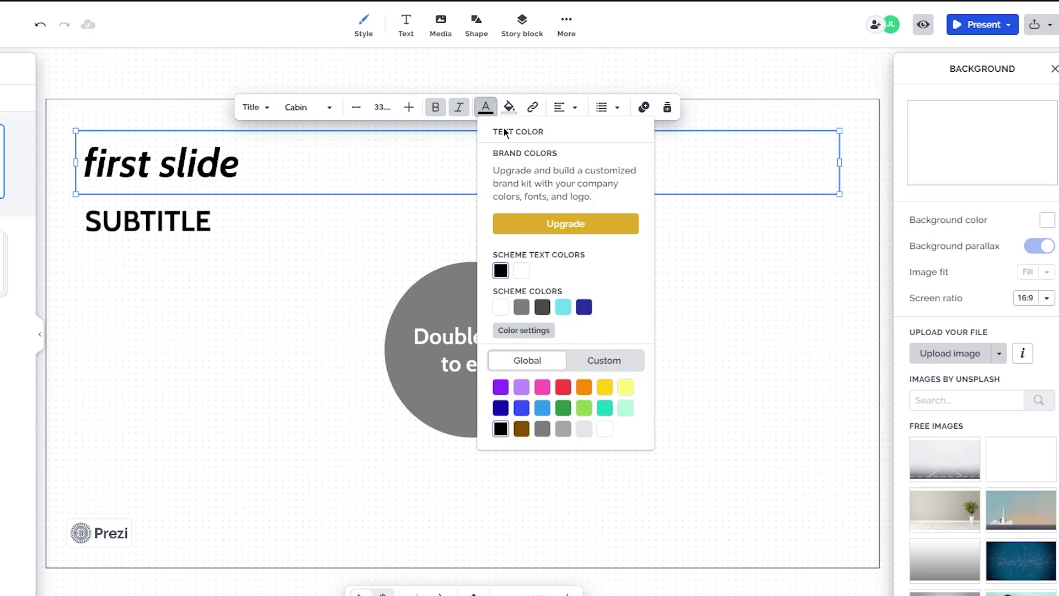
click(564, 387)
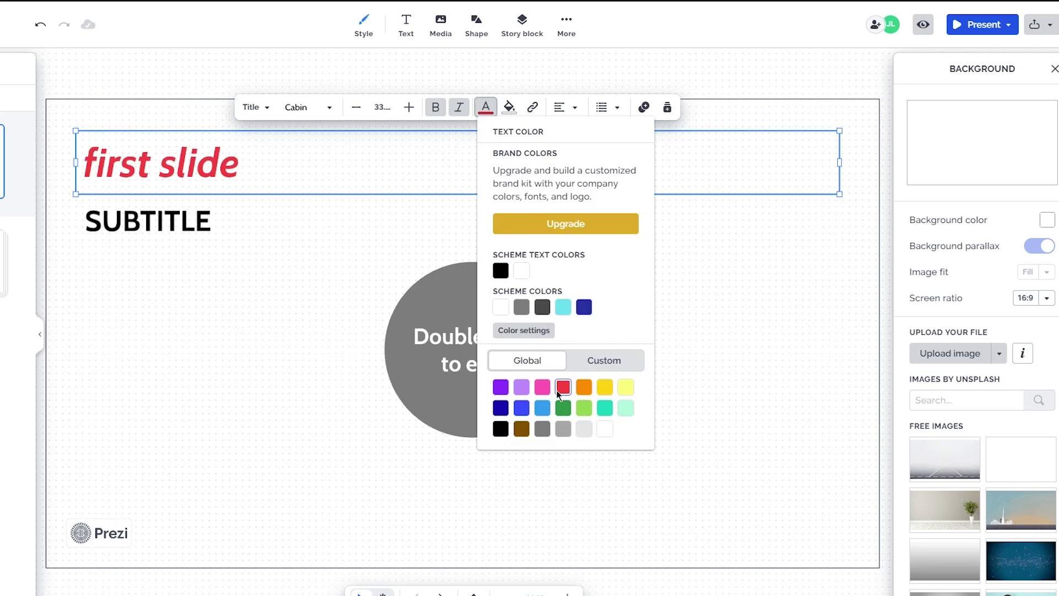
click(418, 323)
Change the title font to Antonio and deselect it.
click(279, 169)
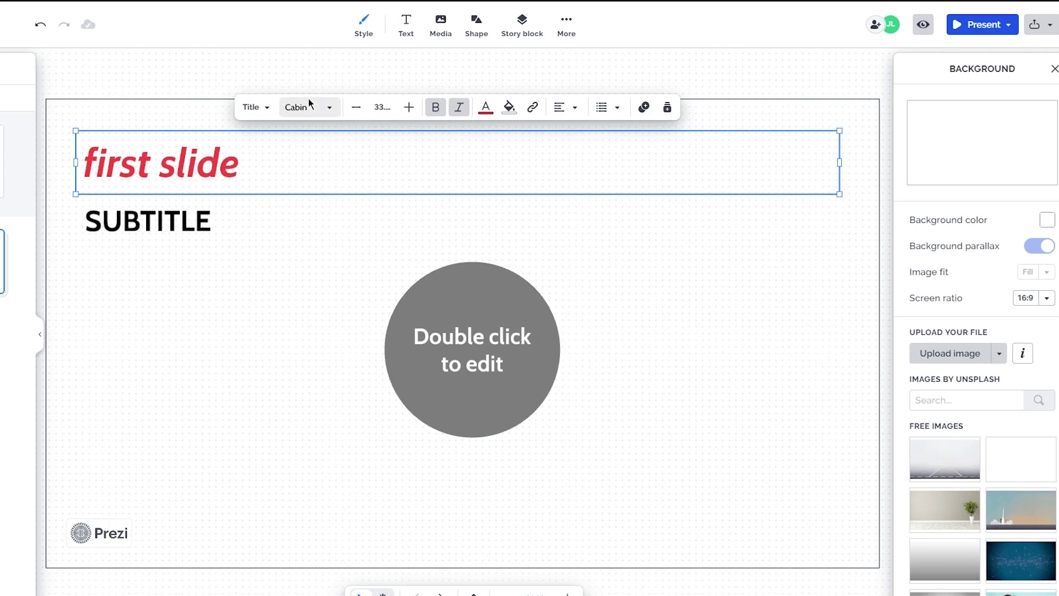
click(309, 102)
scroll(354, 300, down, 3)
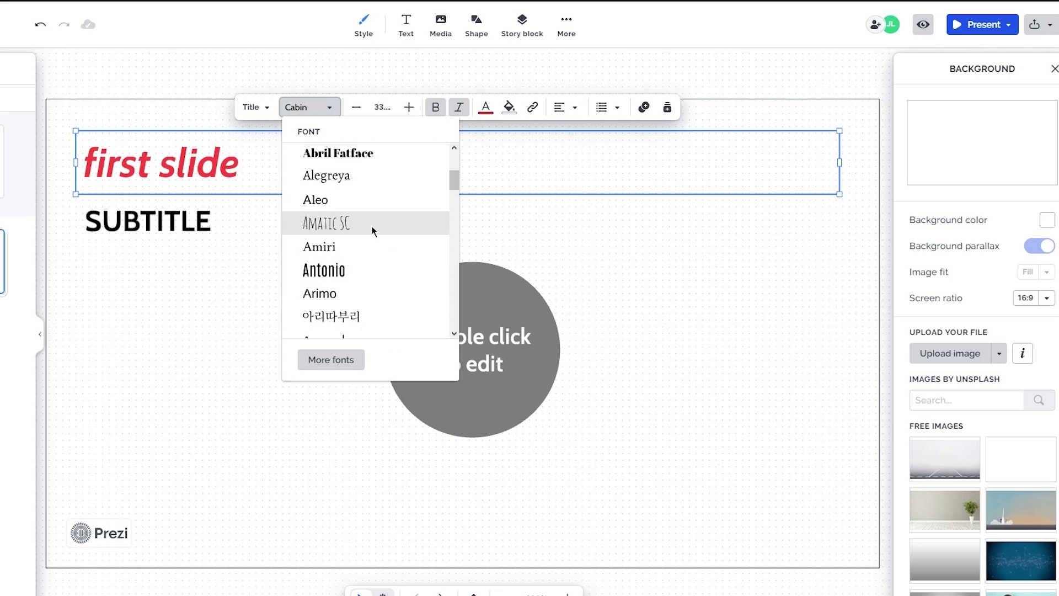
click(331, 269)
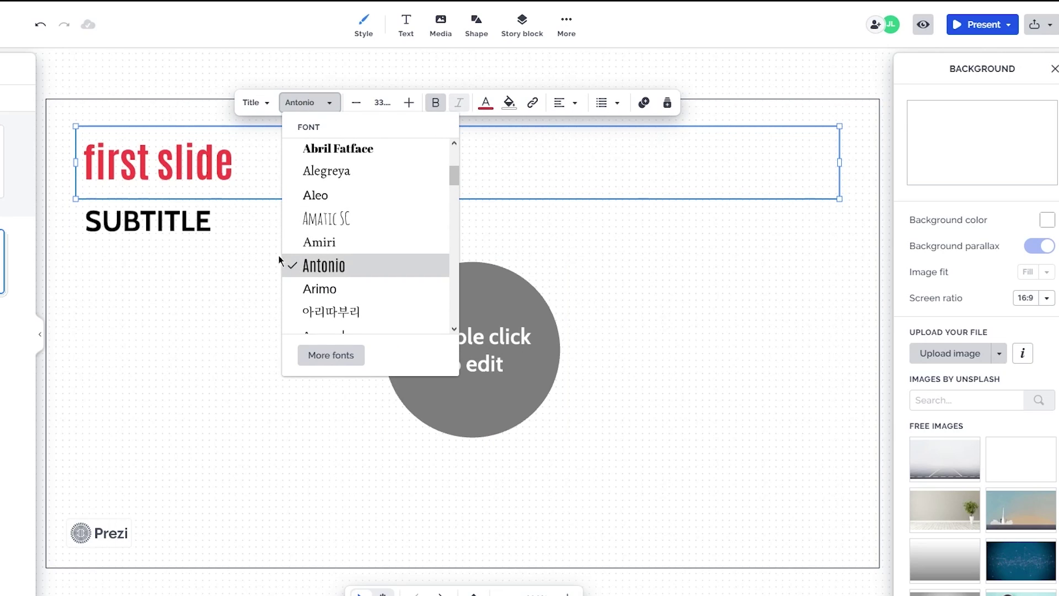
click(211, 271)
click(330, 269)
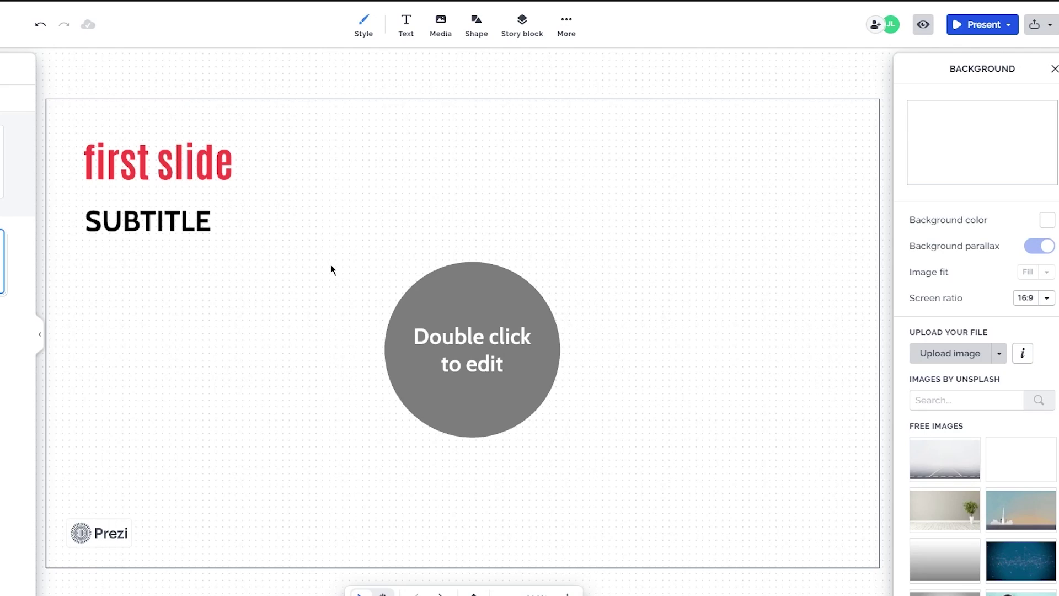
Zoom into the grey circle topic, then open and close the painted image's replacement options.
click(468, 294)
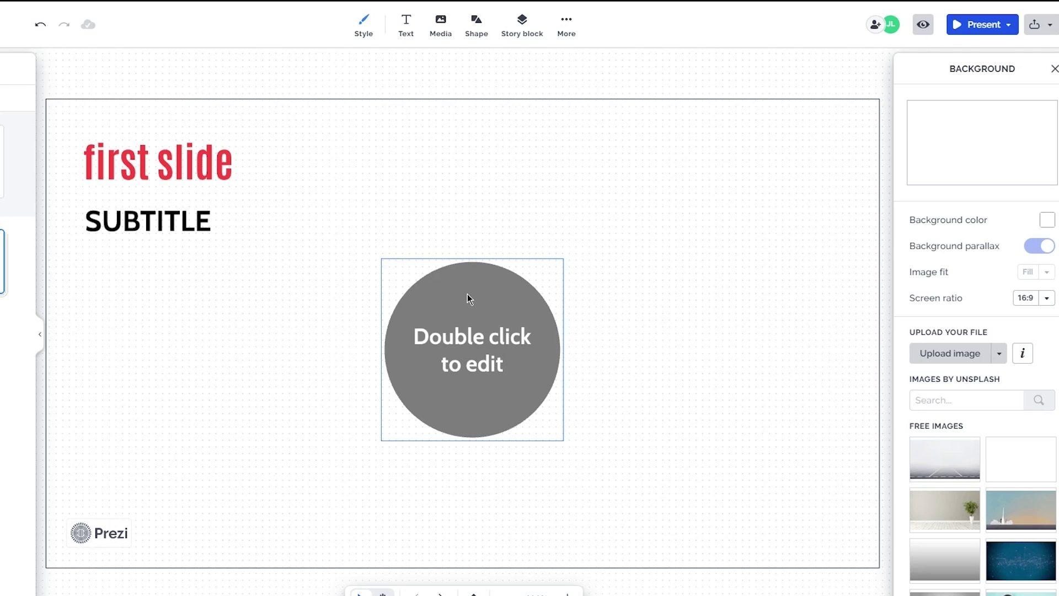
click(468, 294)
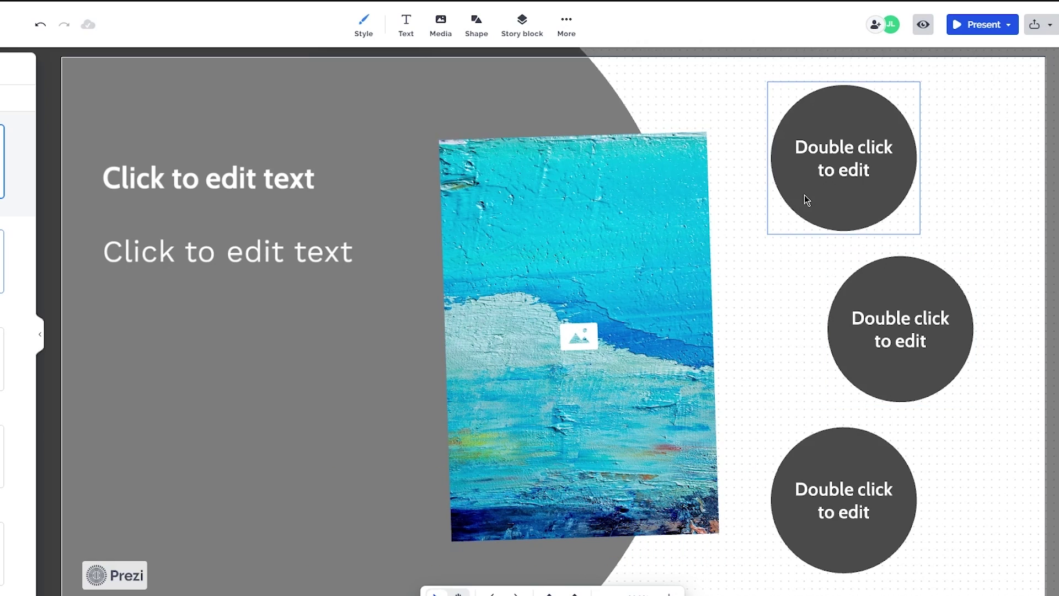
double_click(586, 395)
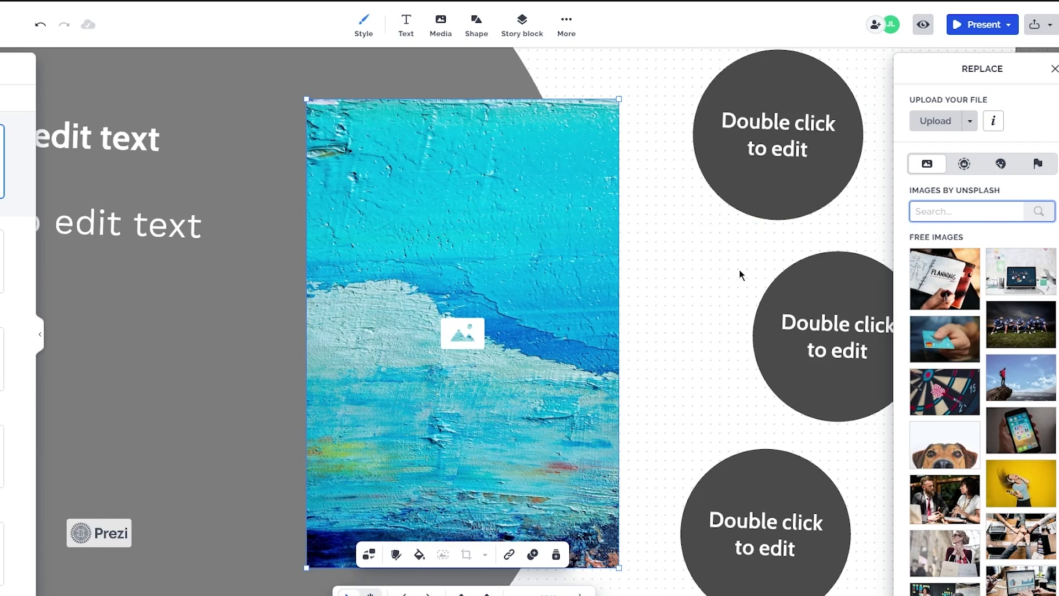
click(653, 307)
scroll(646, 308, up, 2)
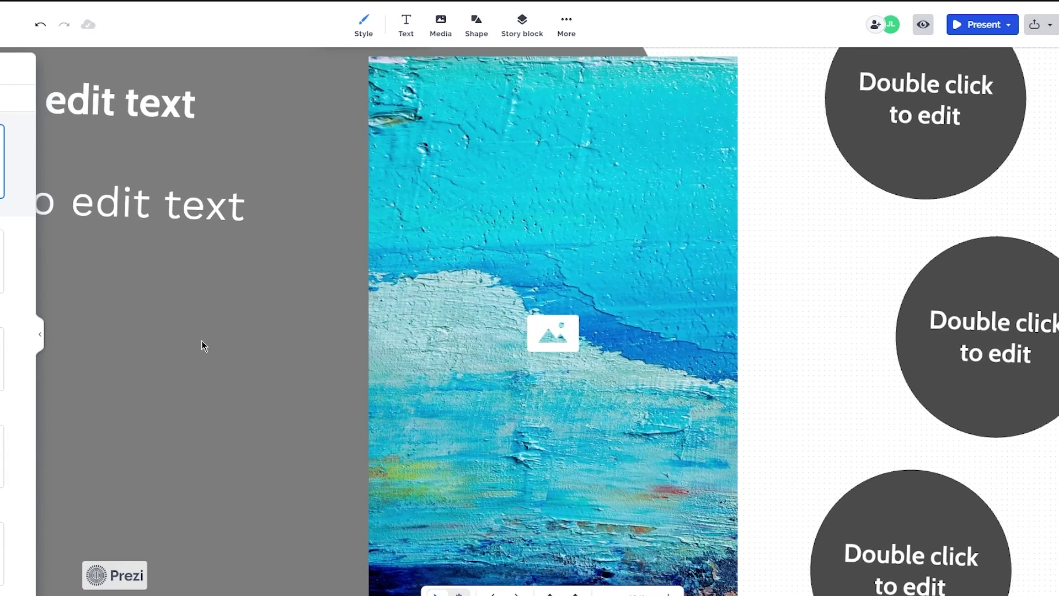
Choose Start presentation from the Present dropdown.
click(996, 25)
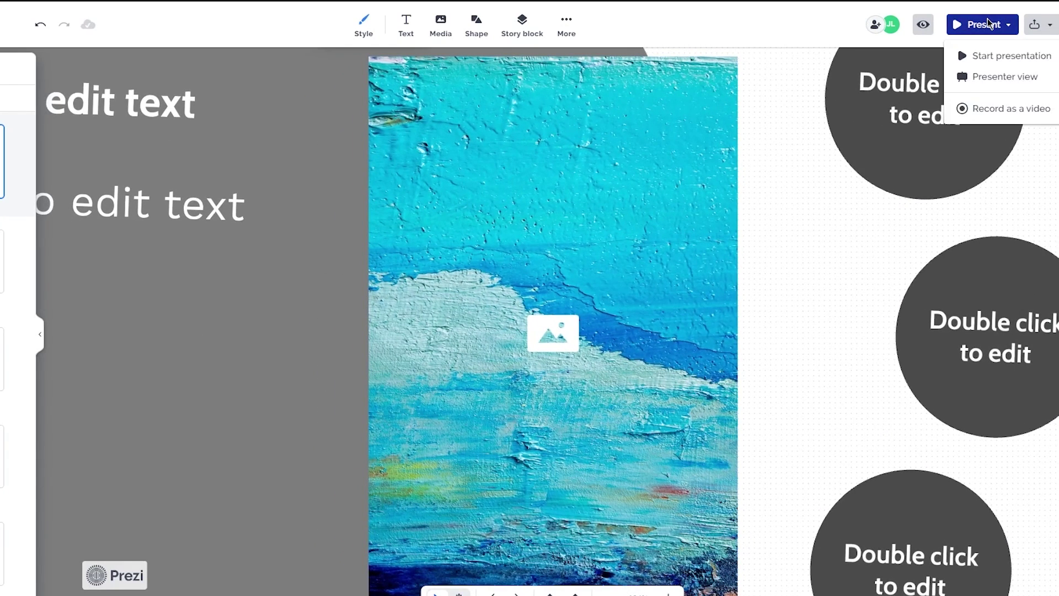
click(986, 61)
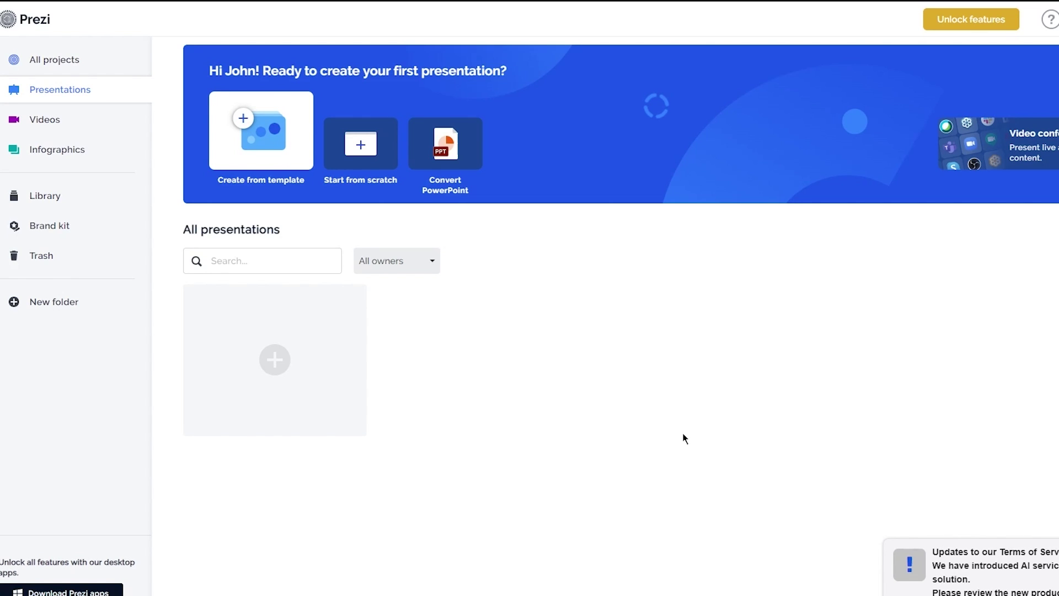
Go to the Videos section and choose Record video.
click(45, 124)
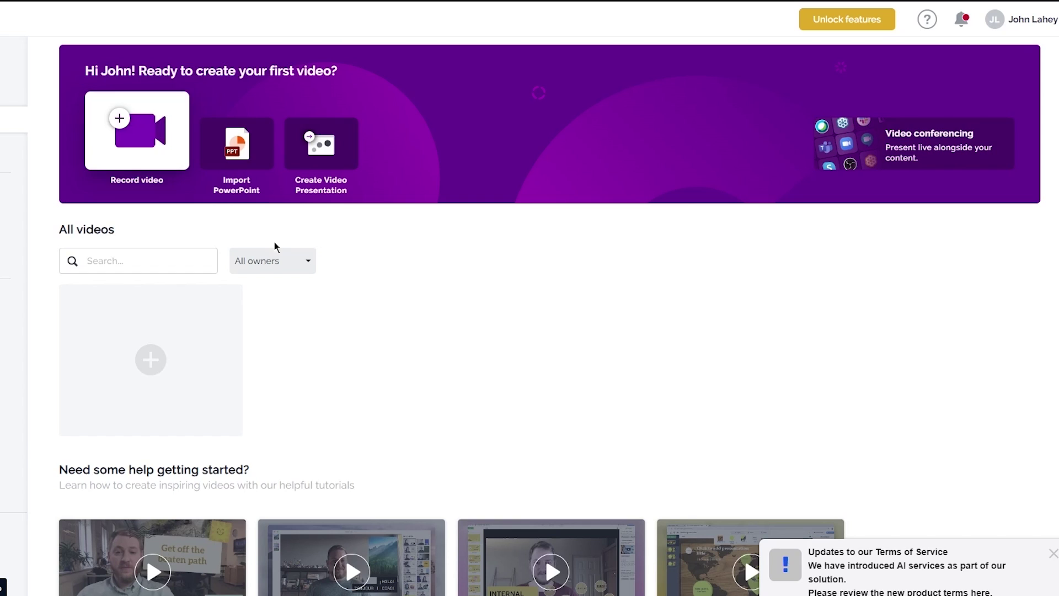
click(155, 117)
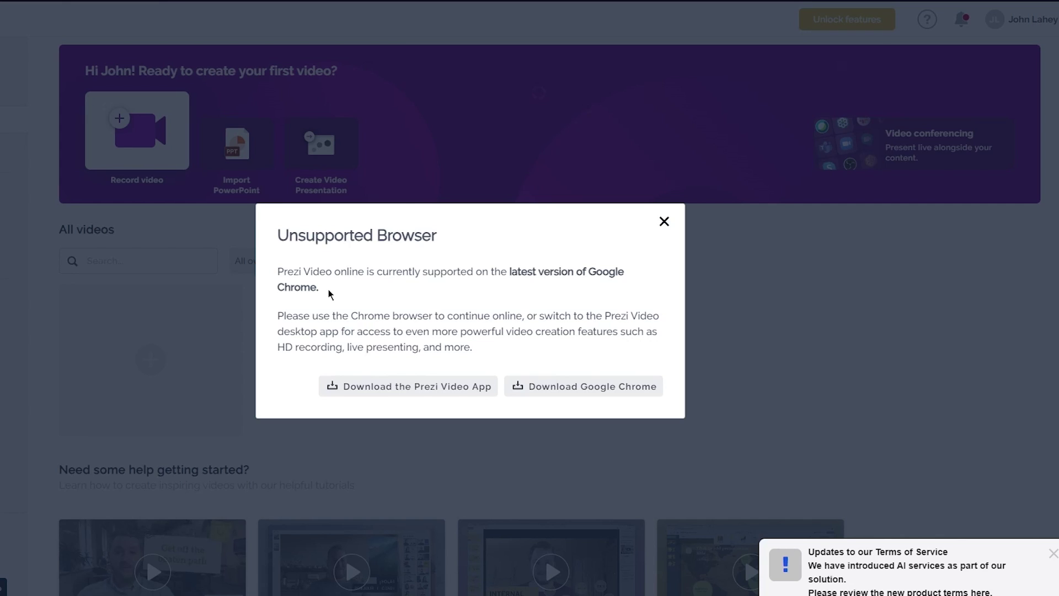
Close the Unsupported Browser notice, then close the Import PowerPoint page to return to Videos.
click(664, 222)
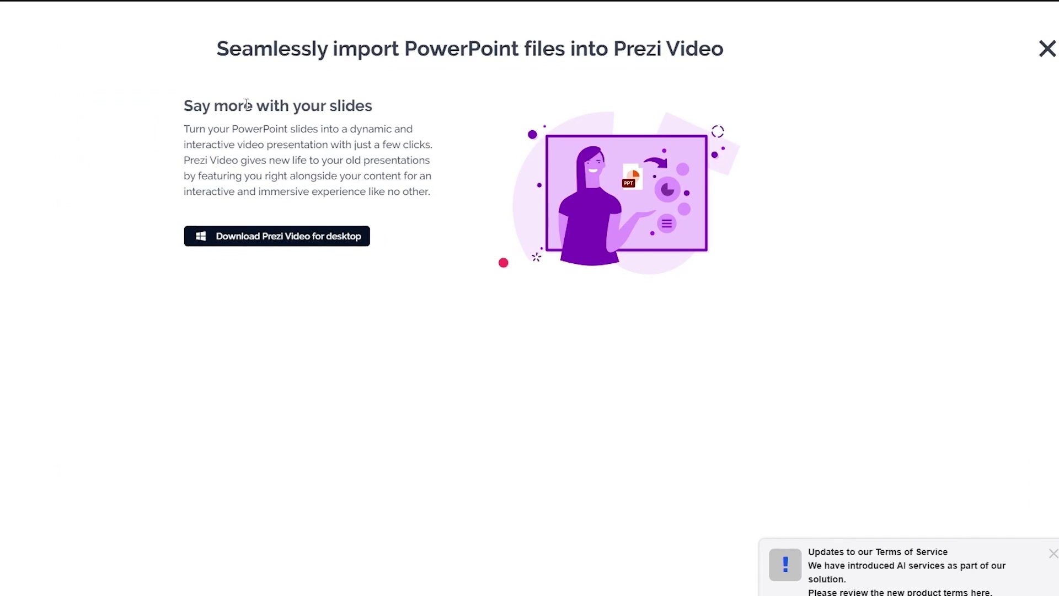
drag(213, 49, 881, 99)
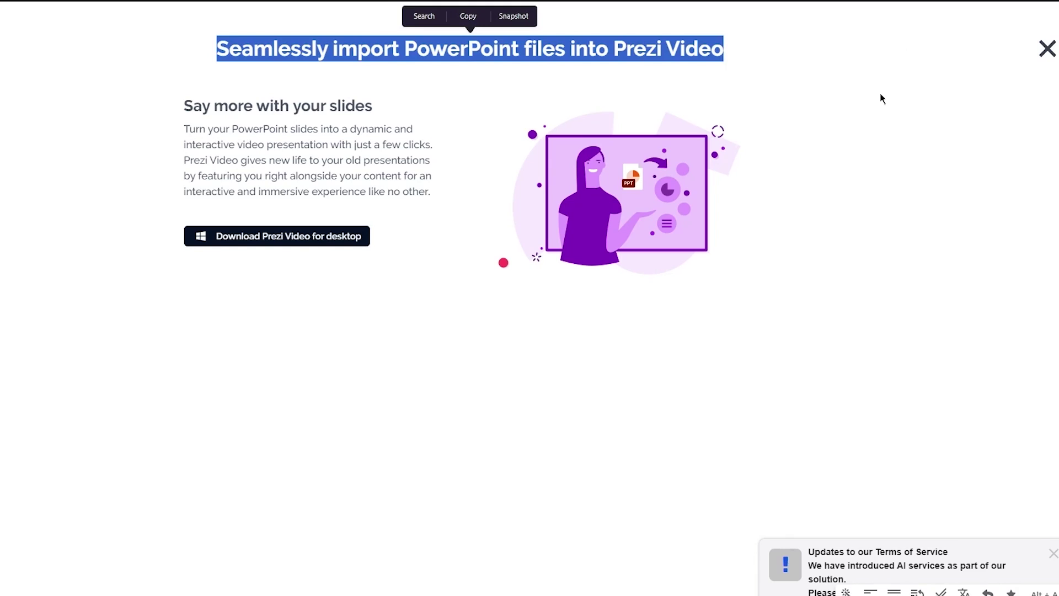
click(880, 104)
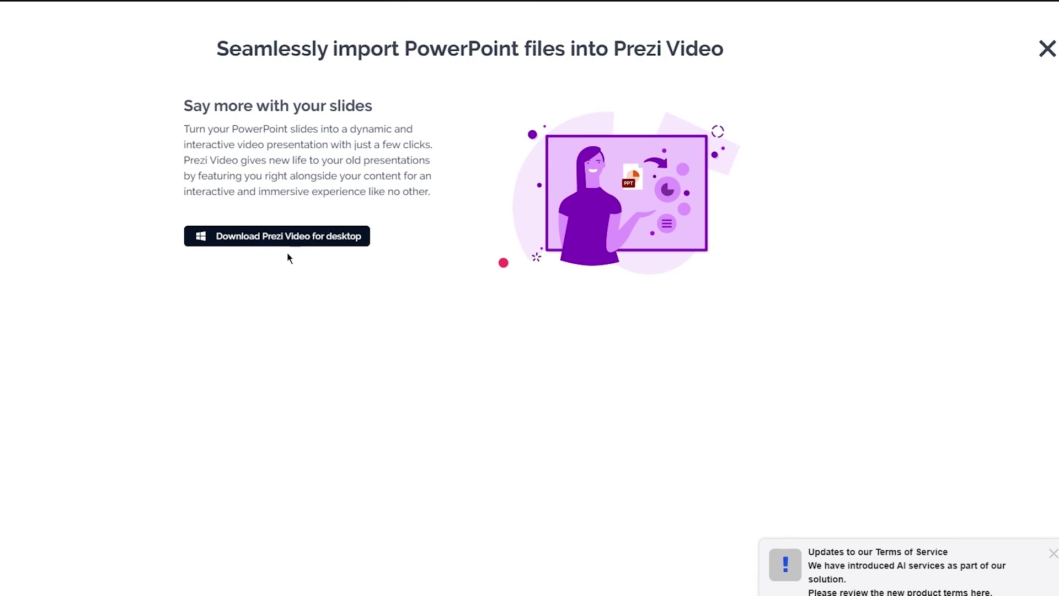
click(1049, 49)
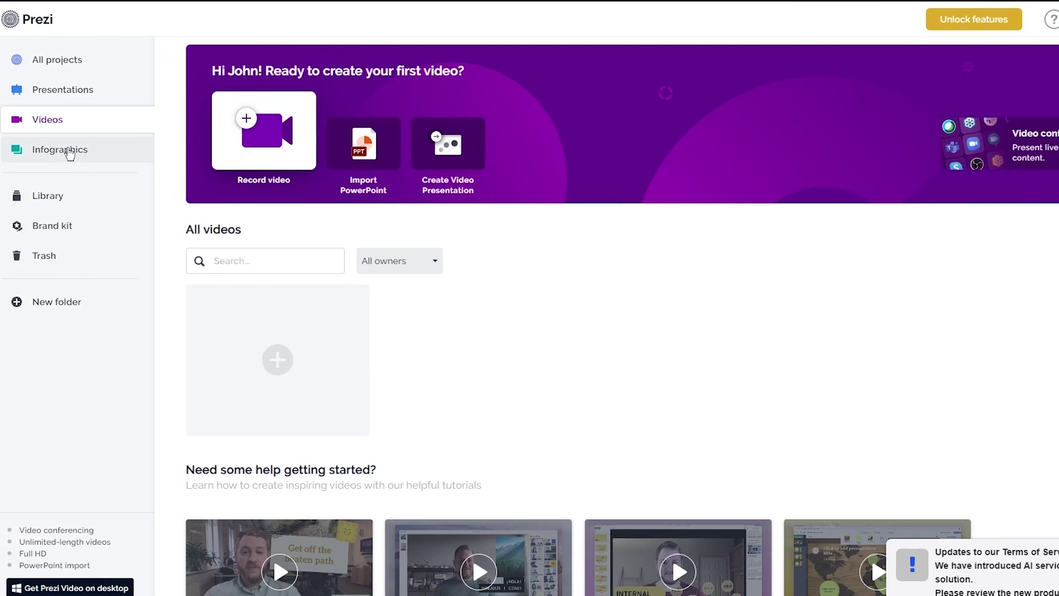
Switch to the Infographics section and scroll down and back up its page.
click(70, 154)
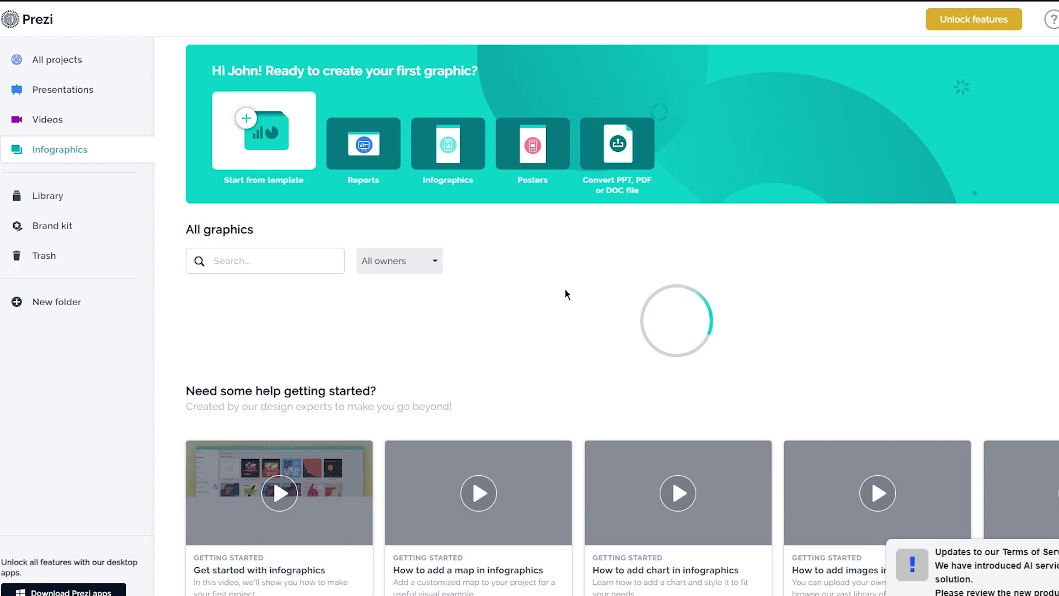
scroll(563, 289, down, 3)
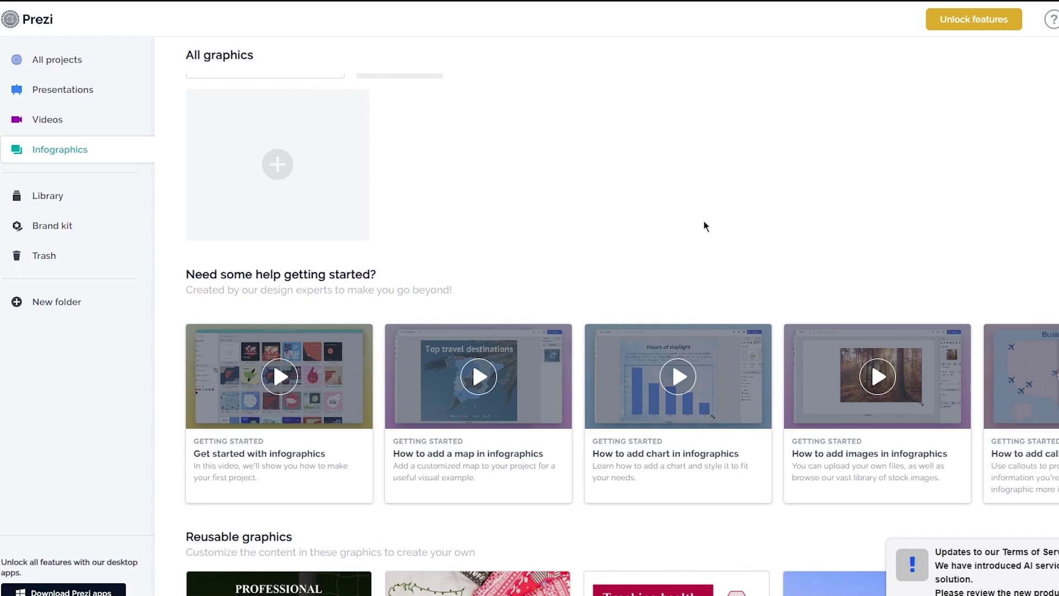
scroll(705, 226, up, 3)
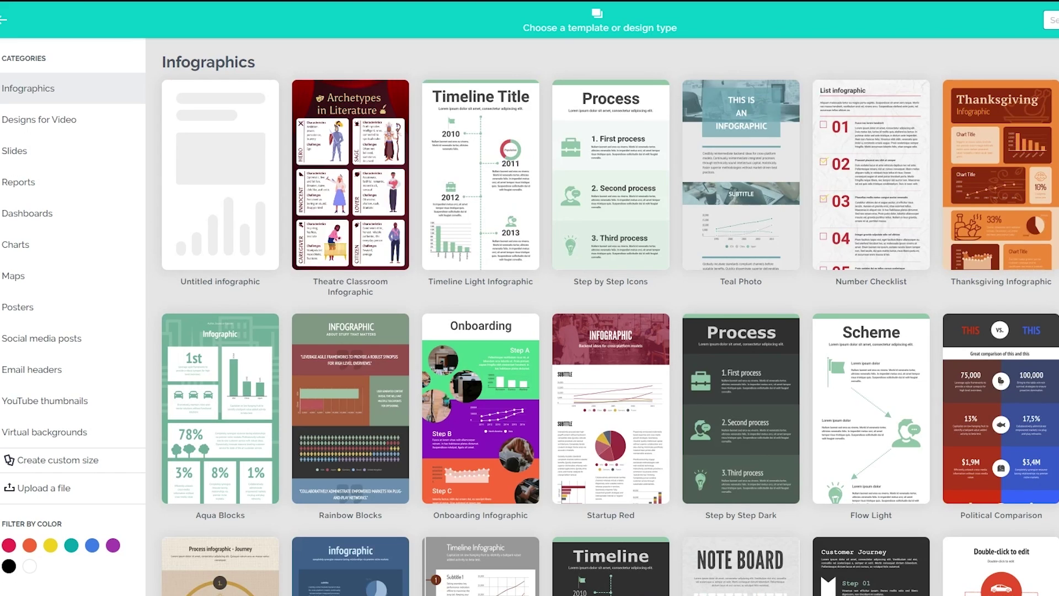
Scroll down through the infographic template grid and back up toward the top.
scroll(967, 287, down, 5)
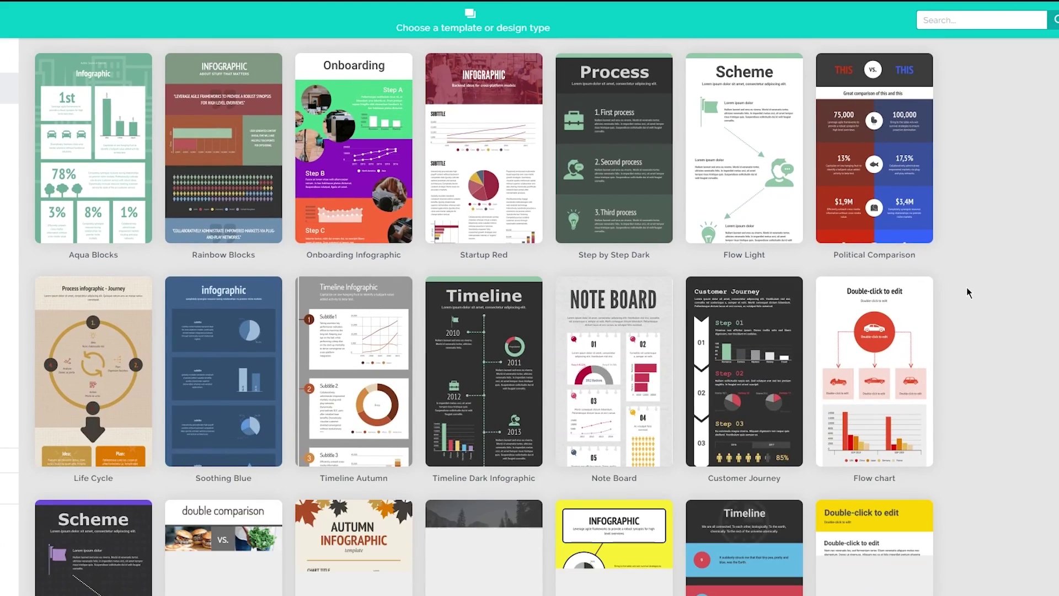
scroll(967, 286, down, 7)
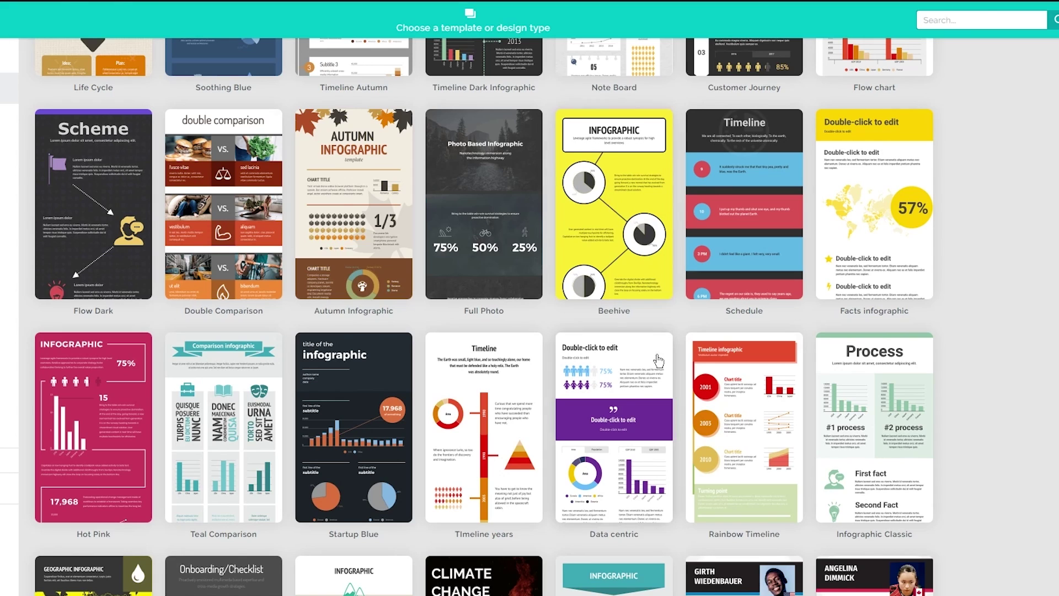
scroll(364, 182, up, 10)
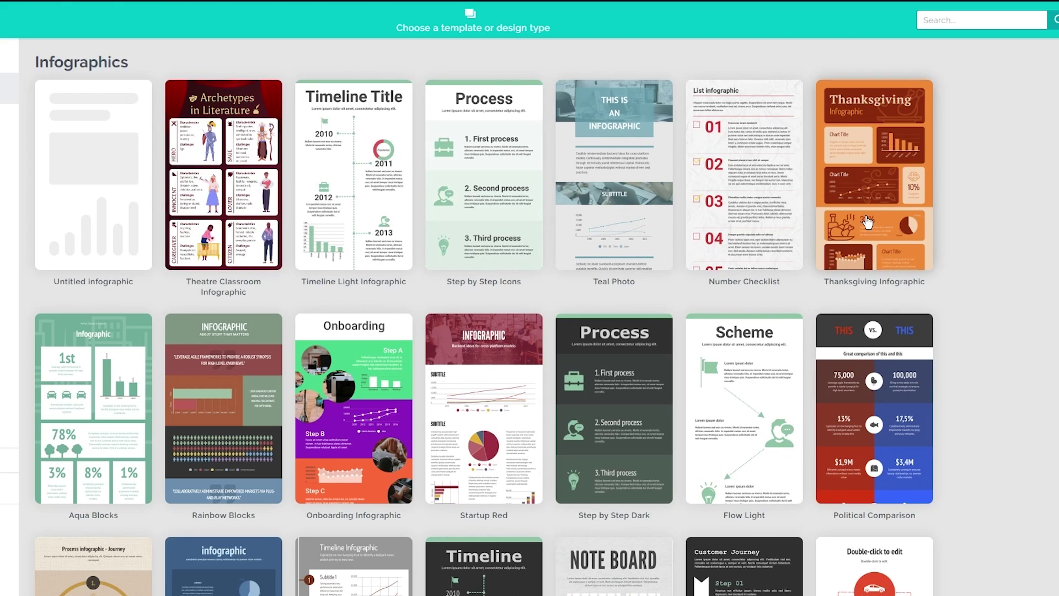
Create a design from the Thanksgiving Infographic template titled 'ok', visible to anyone on the web.
click(803, 182)
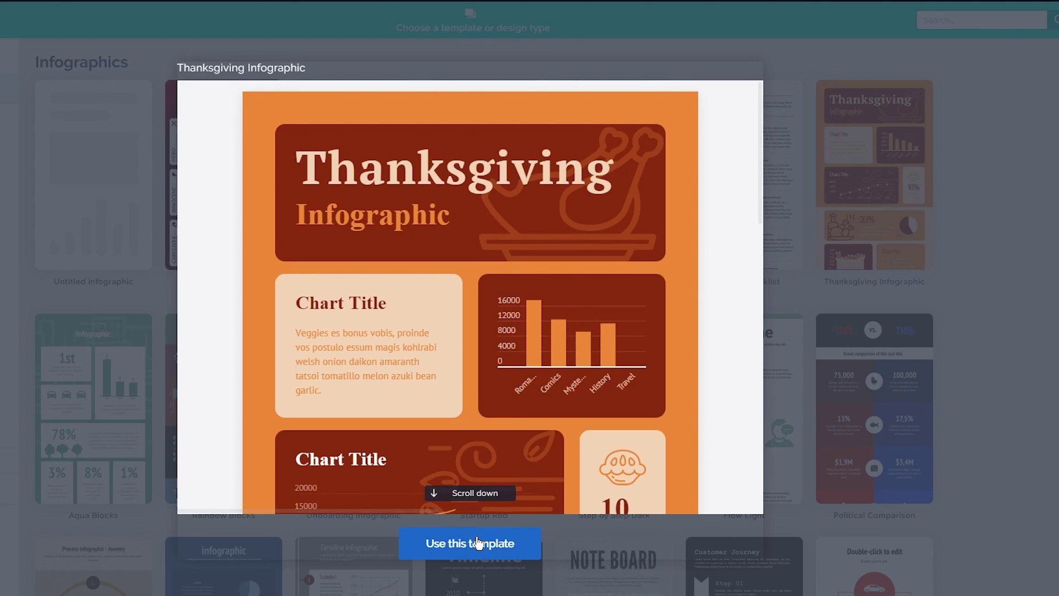
click(477, 543)
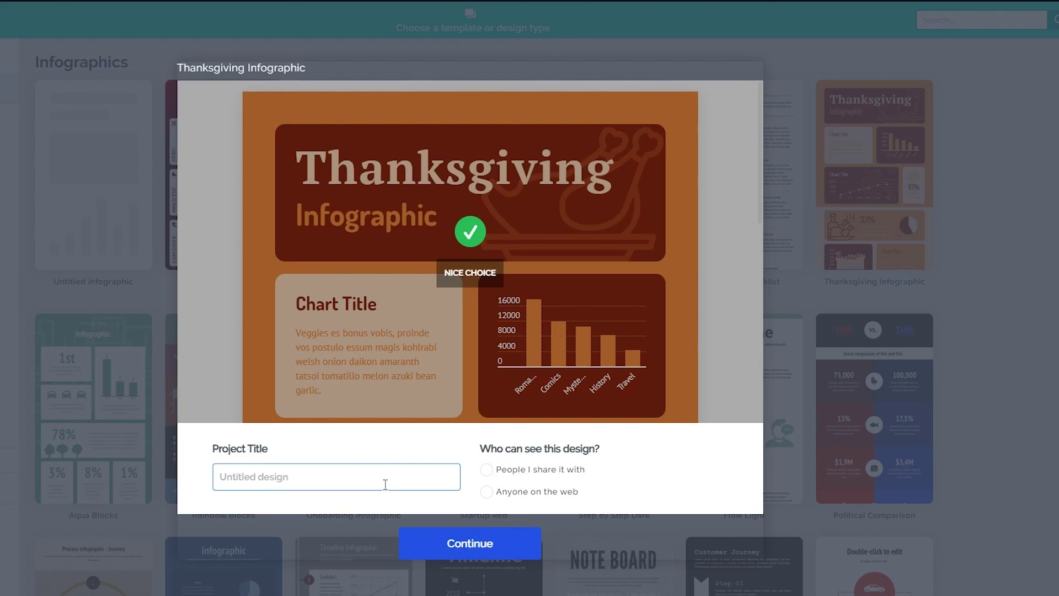
text(ok)
click(495, 468)
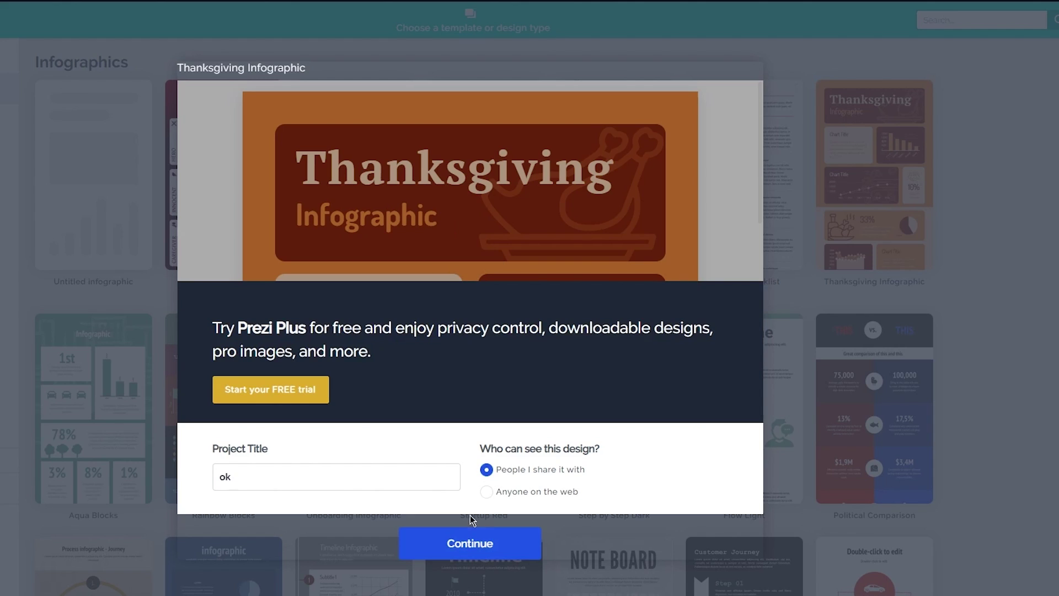
click(494, 494)
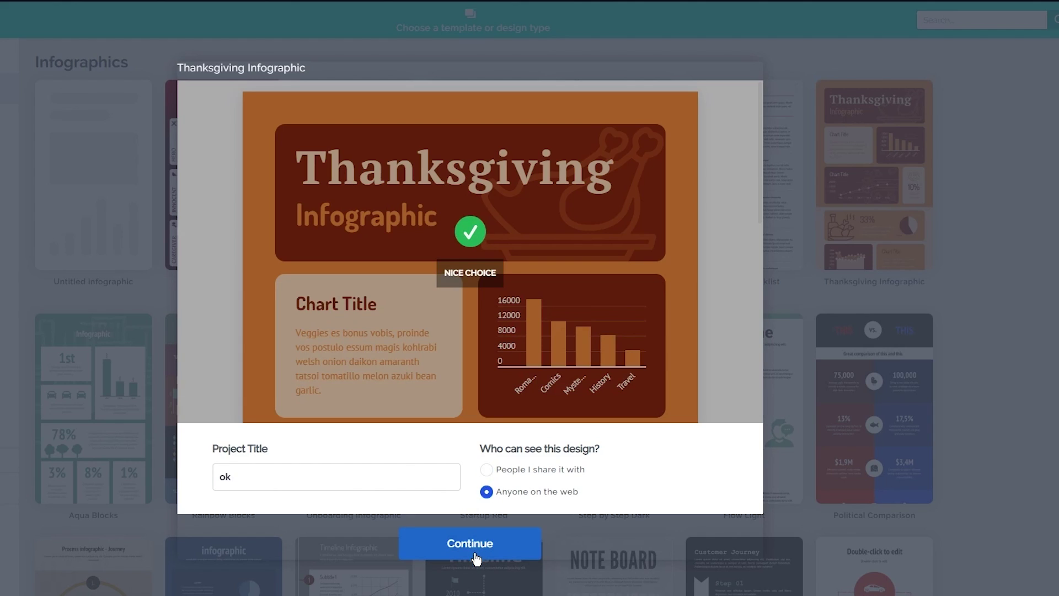
click(447, 551)
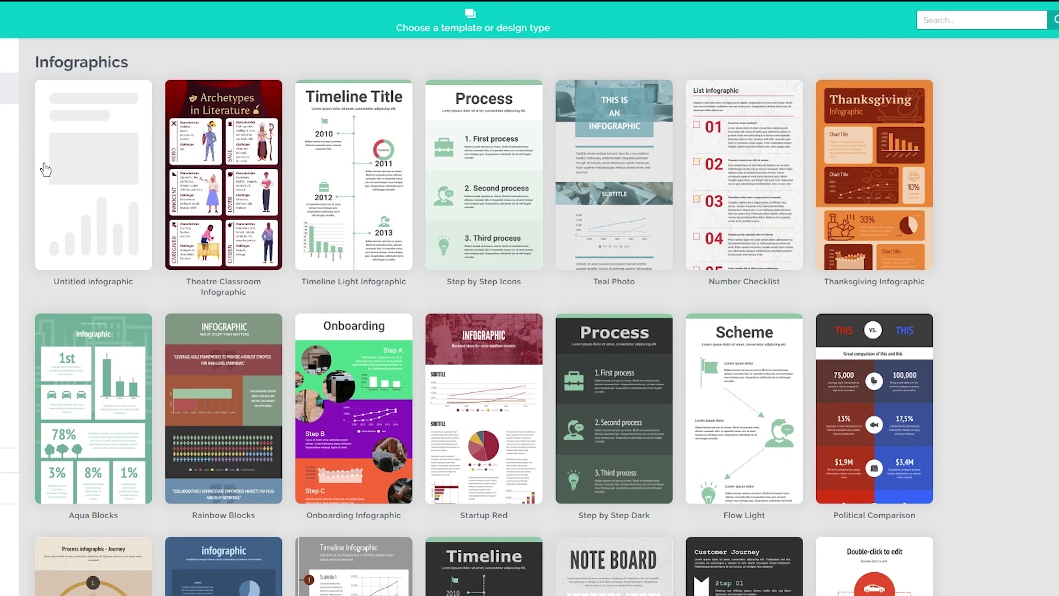
Scroll down through the Infographics template gallery past Climate change and Neon Maps designs.
scroll(174, 363, down, 15)
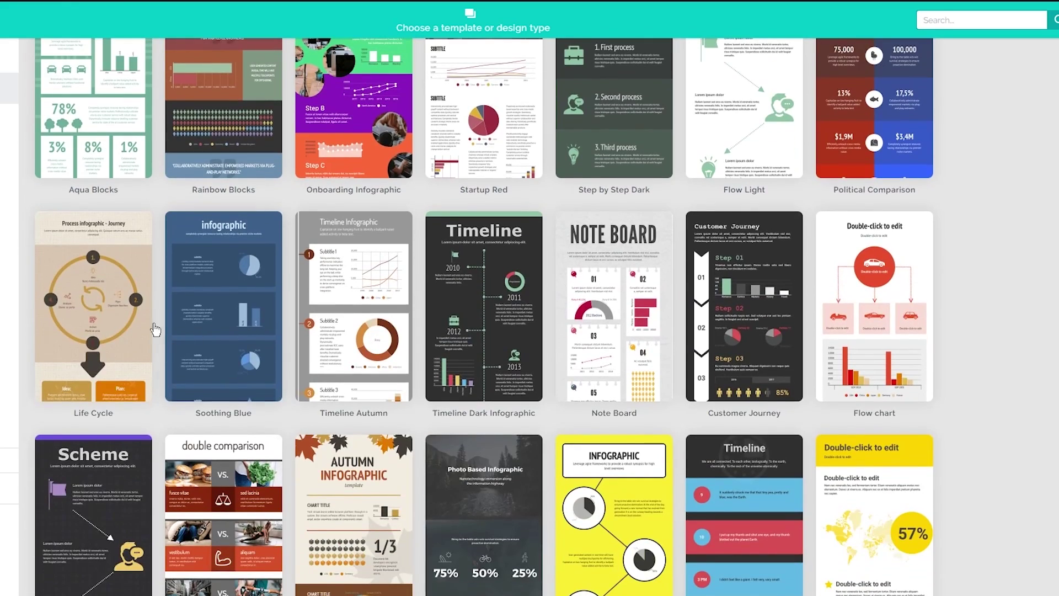
scroll(233, 316, down, 2)
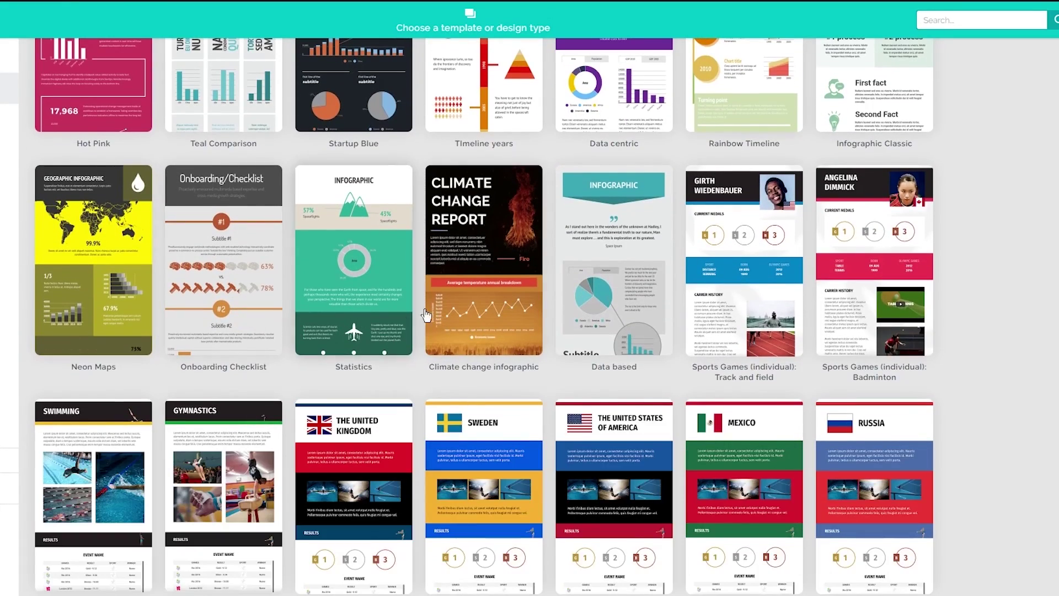